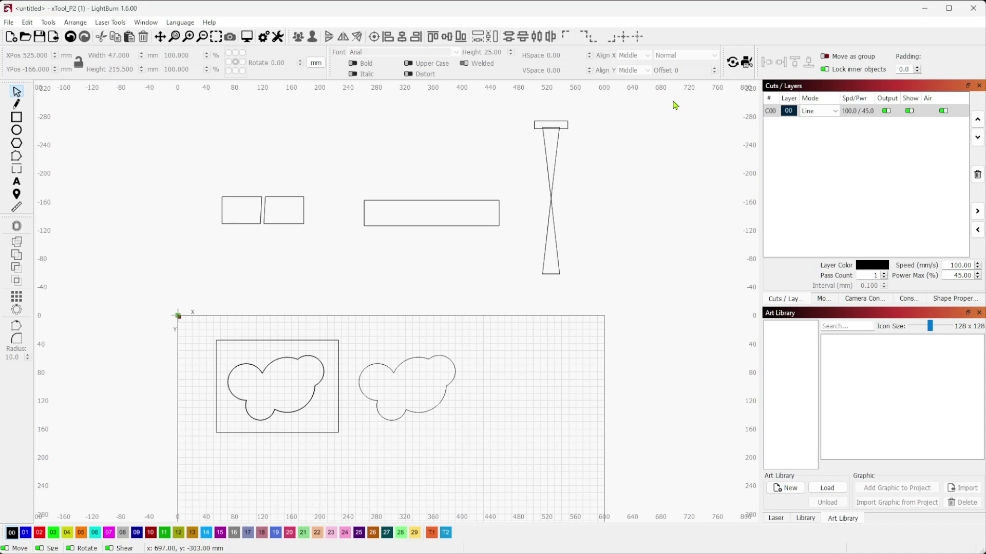
Step: Bring the hourglass beam diagram into view and test-select its outline
scroll(609, 190, up, 3)
drag(572, 188, 550, 281)
scroll(564, 300, down, 1)
scroll(562, 301, up, 1)
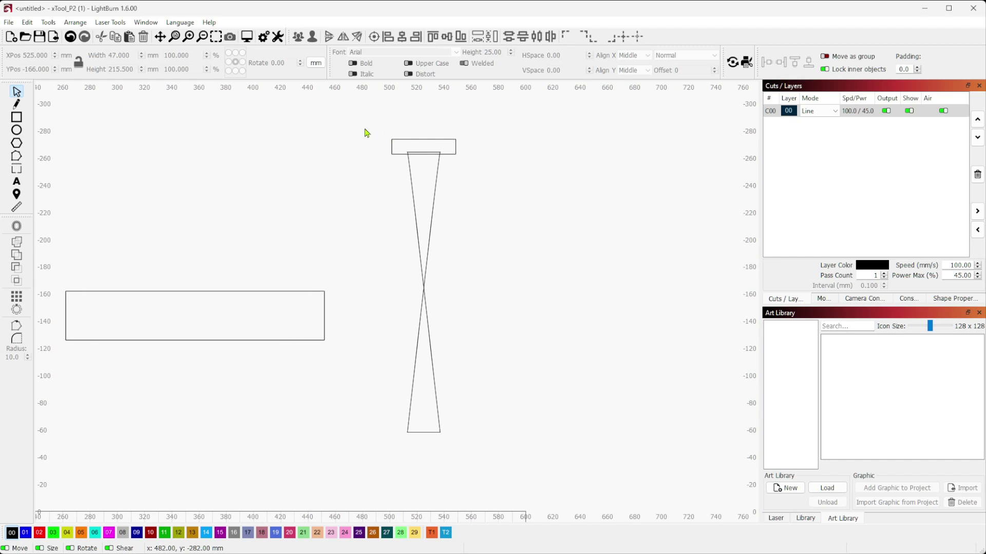
drag(364, 124, 504, 471)
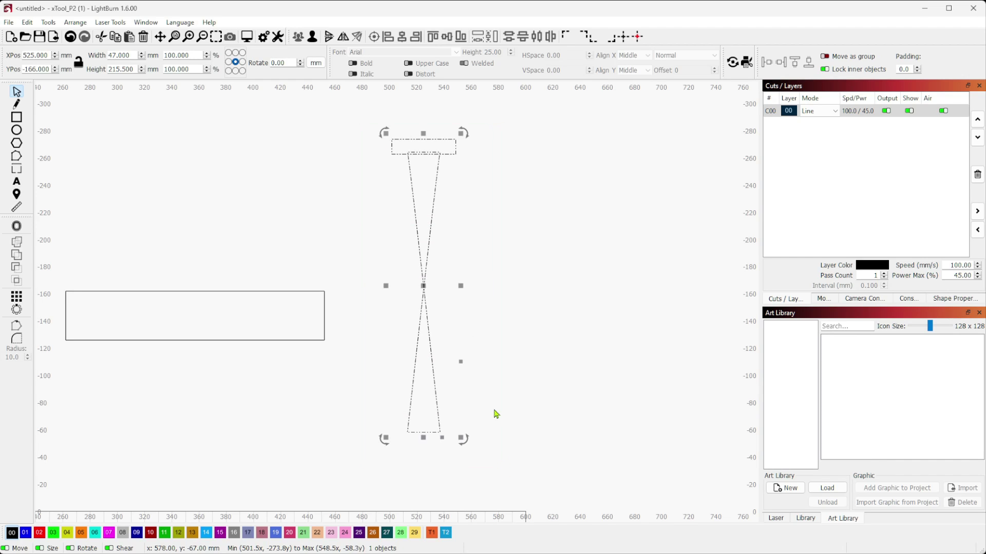
click(492, 284)
drag(506, 193, 365, 128)
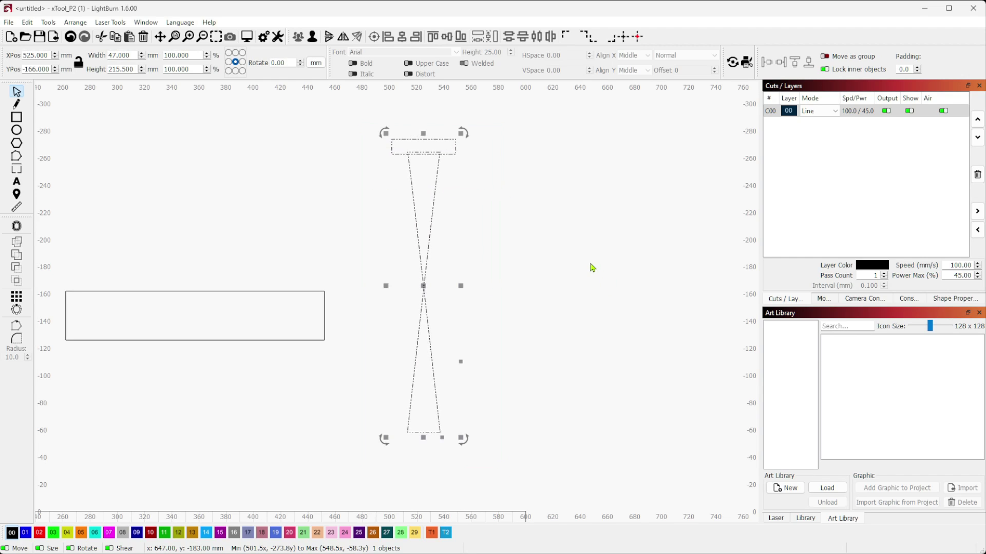
click(590, 265)
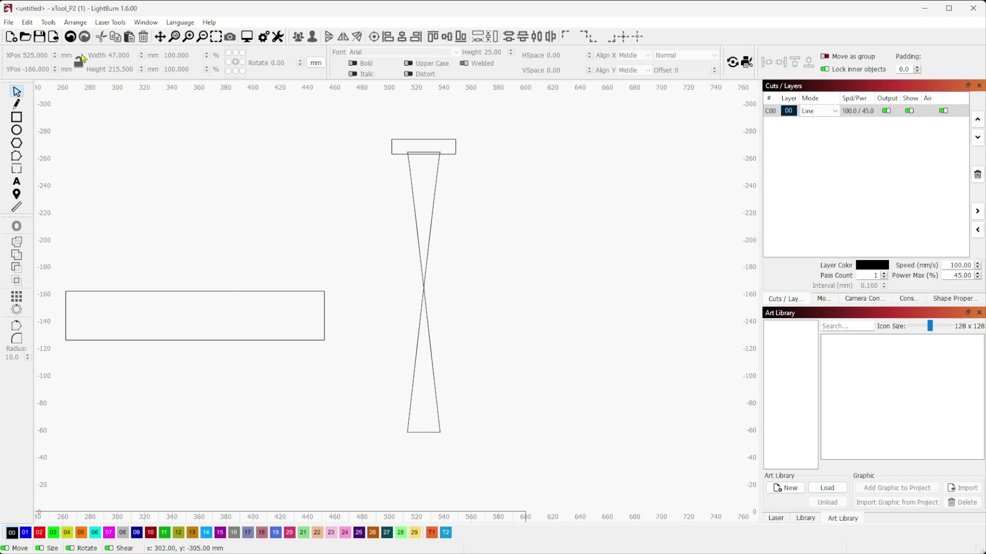
Step: Draw a short horizontal line through the hourglass crossing point, then delete it
click(17, 105)
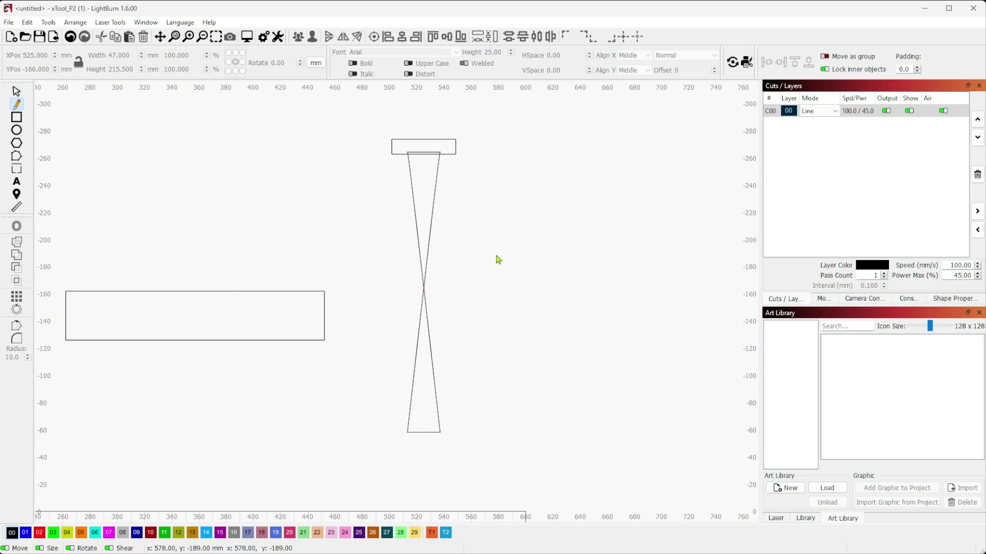
click(404, 288)
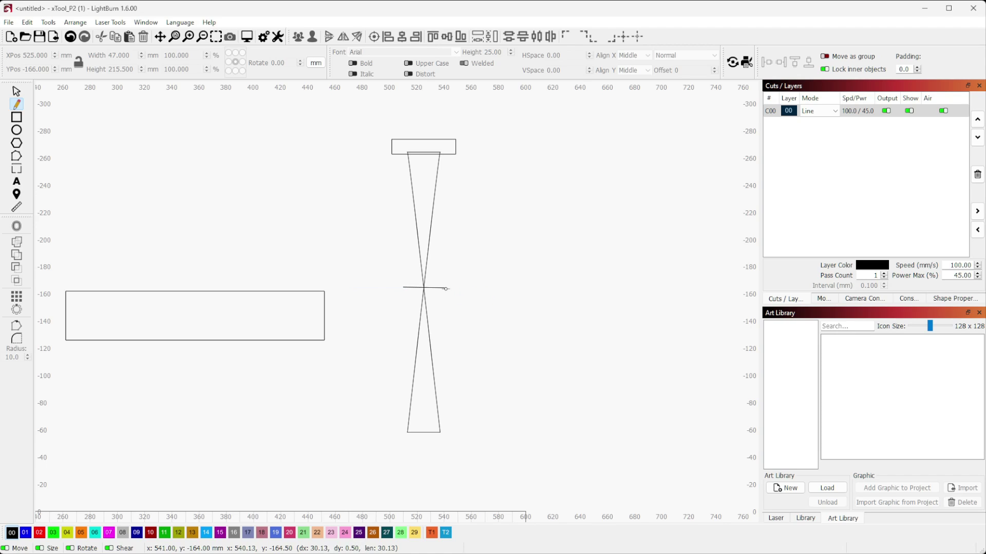
double_click(445, 288)
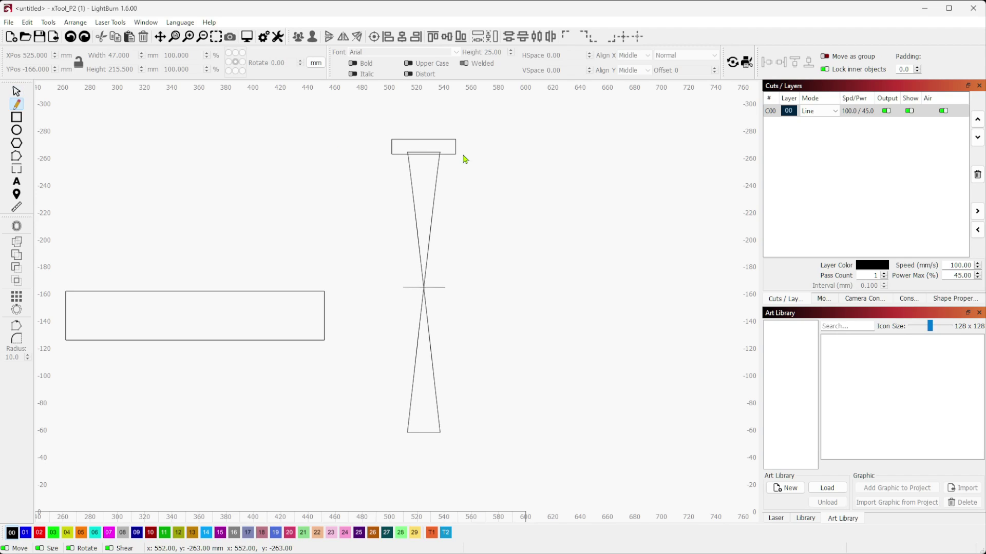
key(ctrl+l)
click(409, 286)
click(16, 92)
click(419, 287)
key(Delete)
Step: Move the whole hourglass shape over the long rectangle
drag(363, 128, 522, 434)
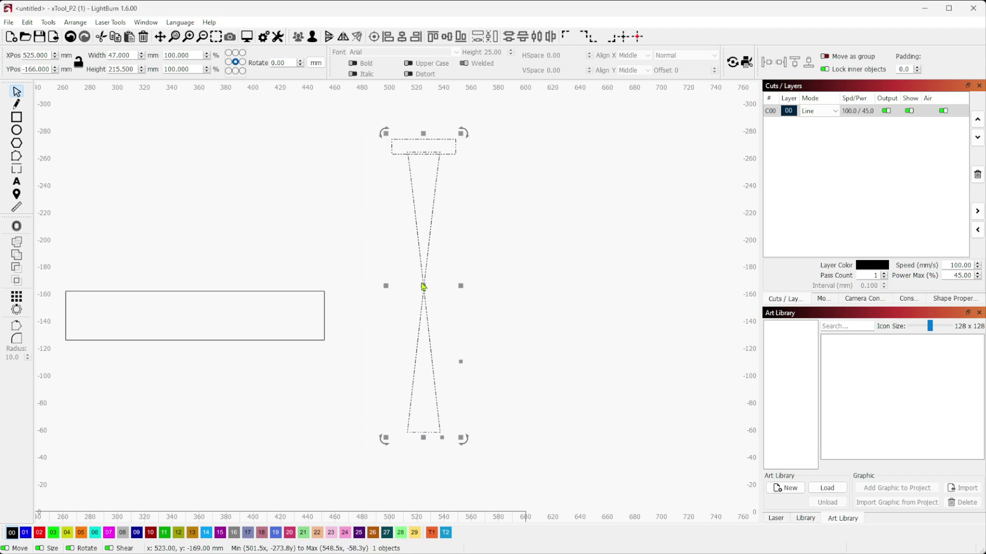
drag(422, 284, 574, 271)
scroll(583, 268, up, 2)
click(594, 239)
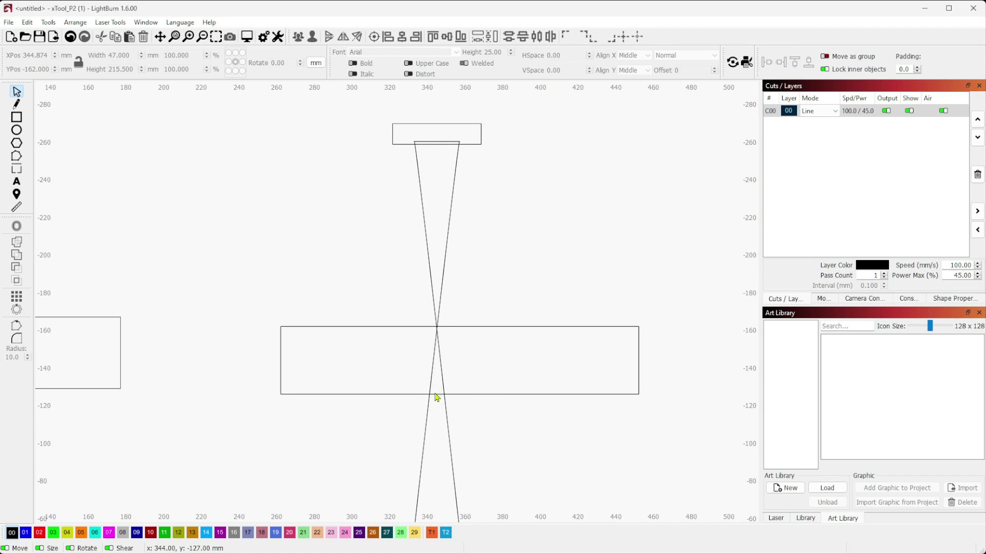
Step: Nudge the hourglass until its waist rests on the rectangle's top edge at X 362, Y -163 mm
click(437, 326)
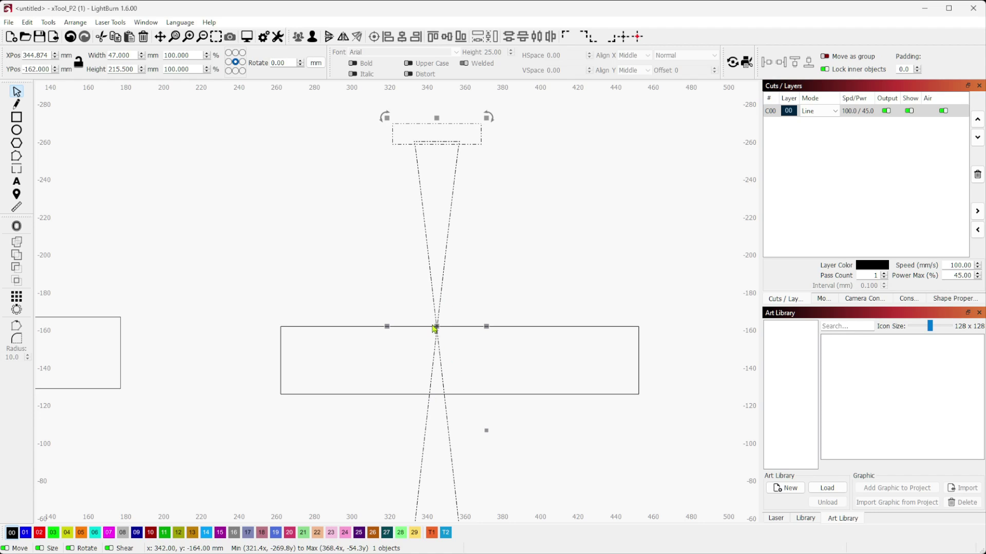
drag(437, 326, 455, 327)
click(553, 314)
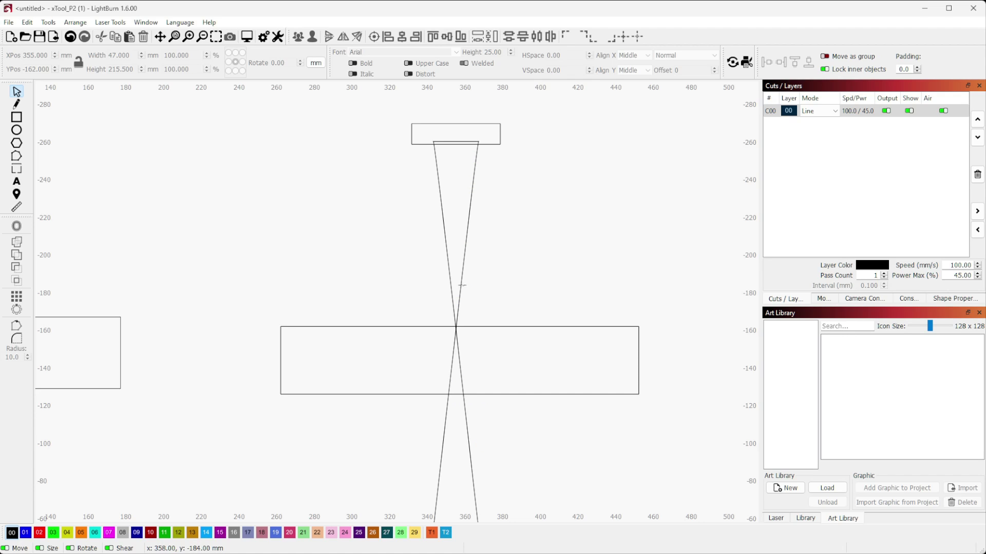
drag(456, 326, 455, 389)
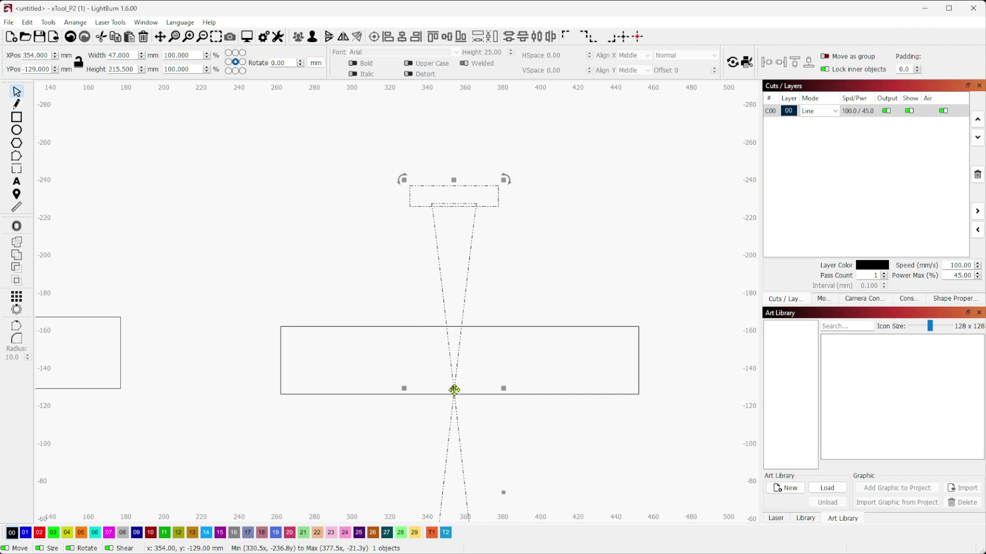
drag(454, 390, 453, 359)
scroll(453, 359, up, 3)
scroll(453, 359, up, 1)
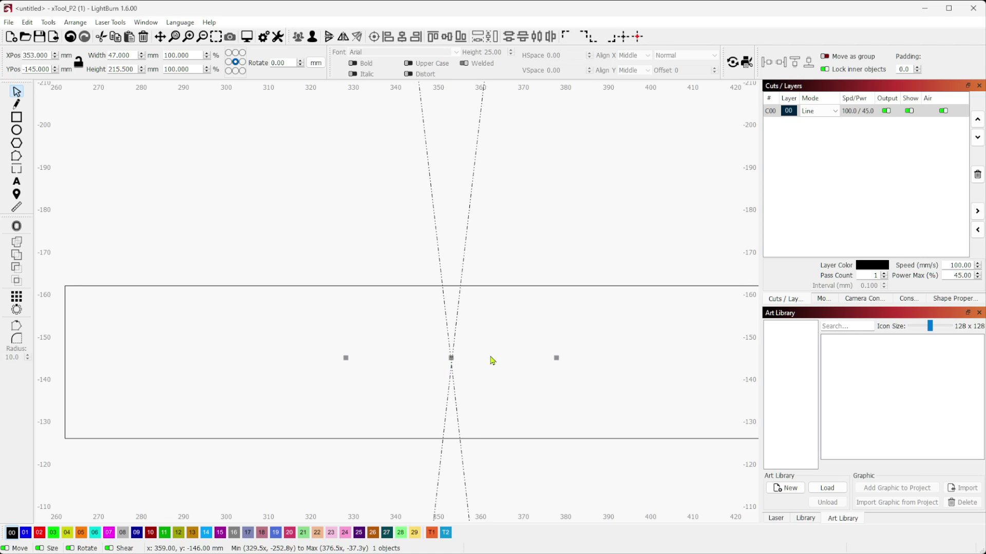
drag(452, 356, 460, 370)
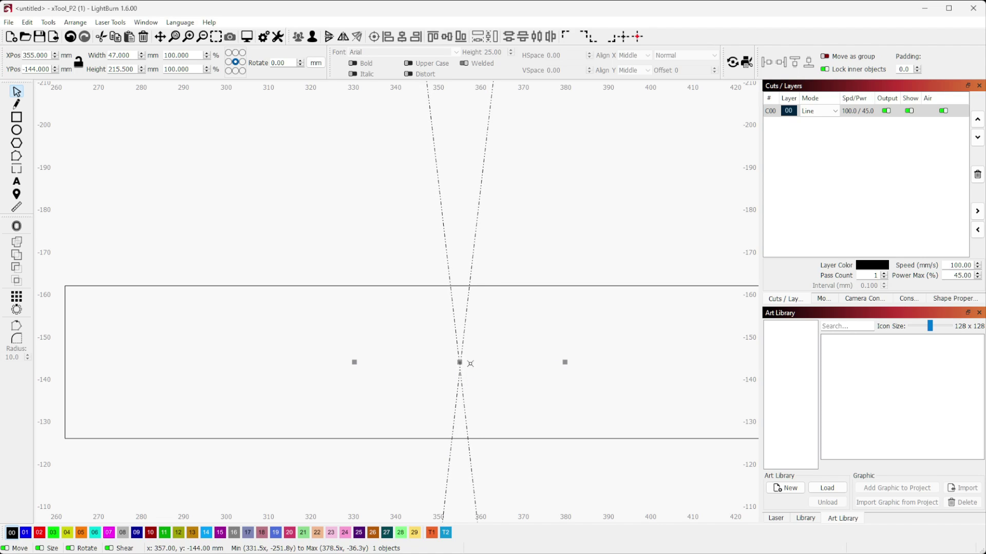
drag(458, 362, 490, 285)
Step: Zoom in on the hourglass crossing and the tapered pieces, then pan to the two cloud outlines
scroll(641, 249, down, 5)
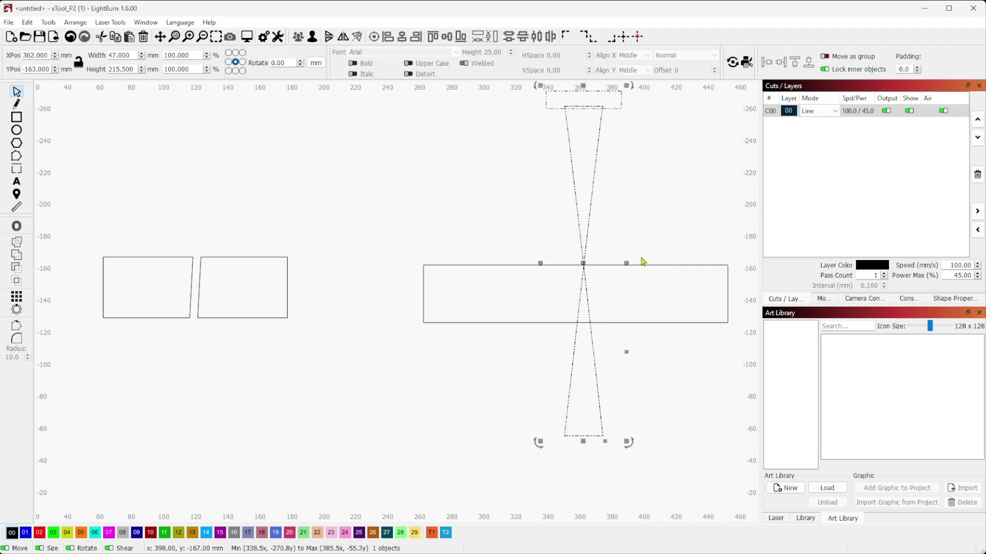
click(690, 400)
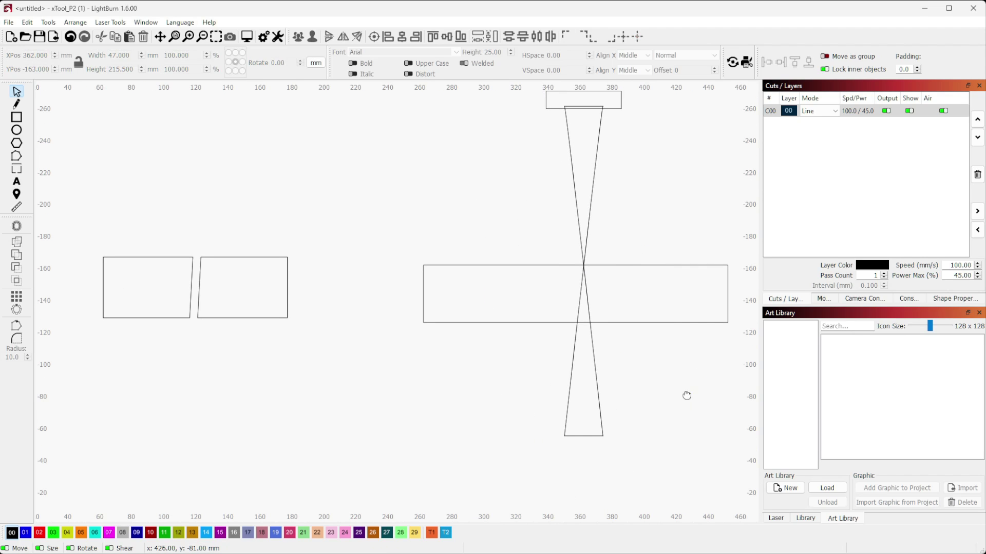
drag(687, 396, 603, 398)
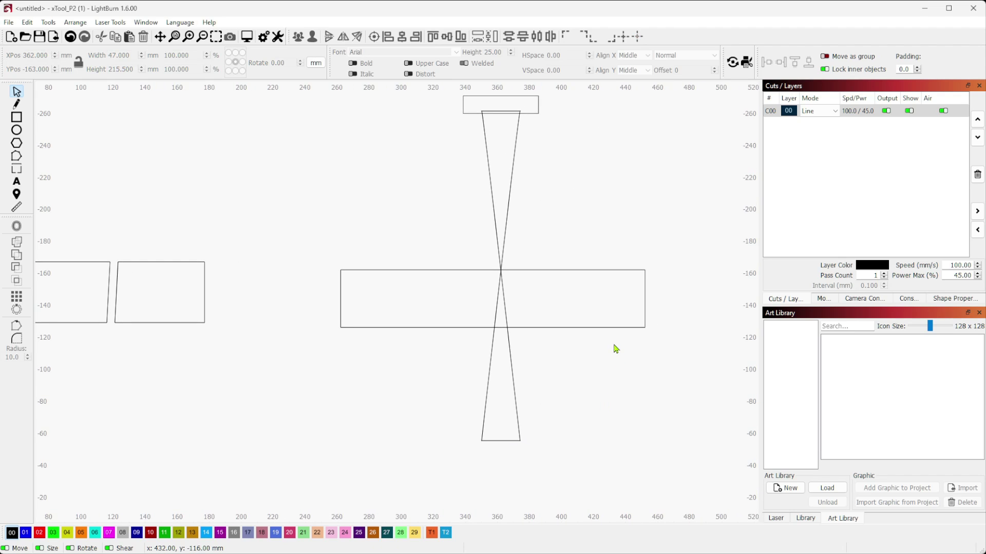
scroll(550, 225, up, 1)
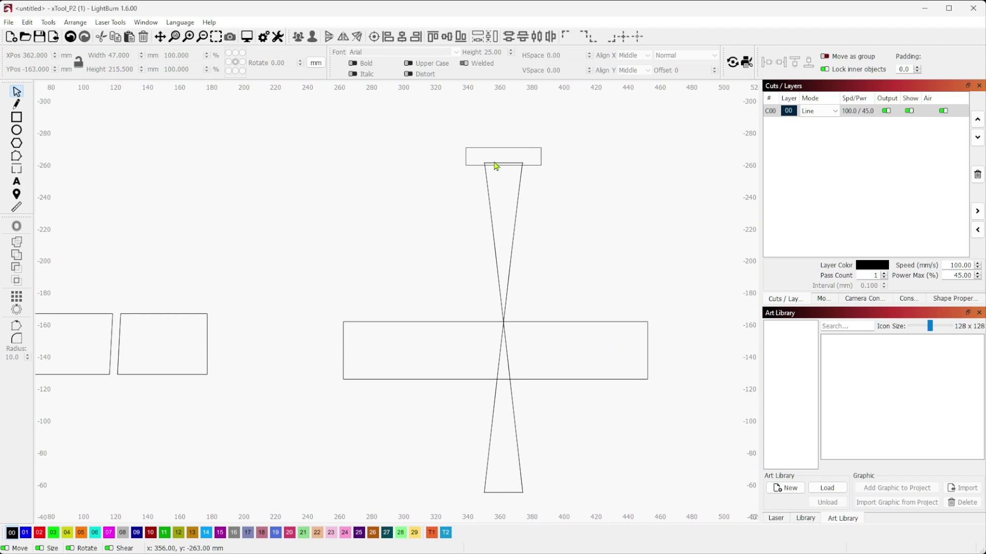
scroll(500, 308, up, 7)
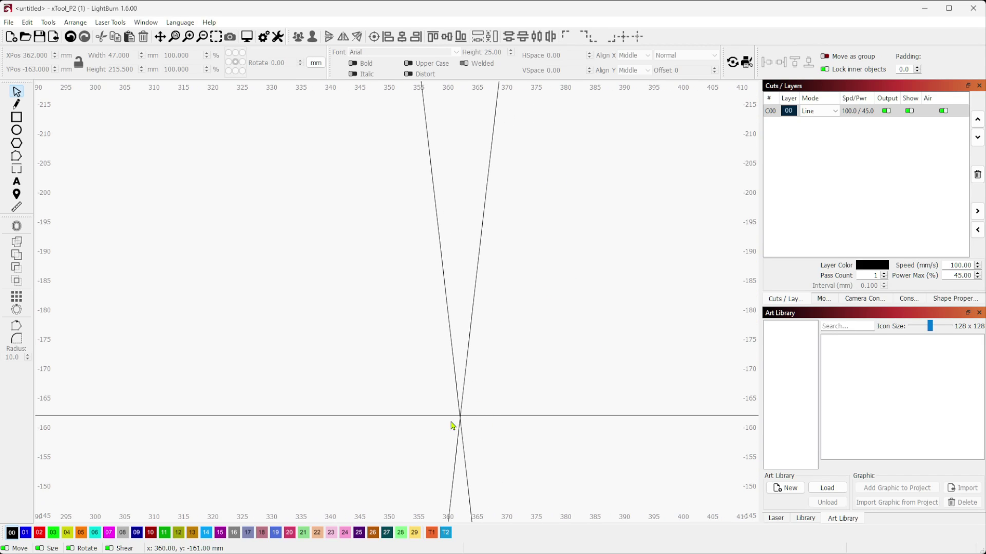
scroll(461, 415, down, 8)
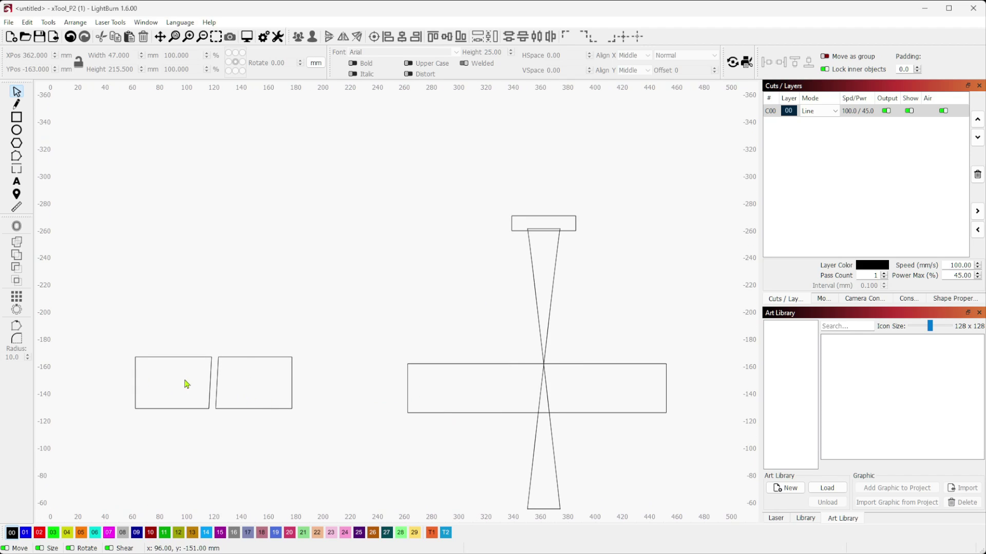
click(244, 357)
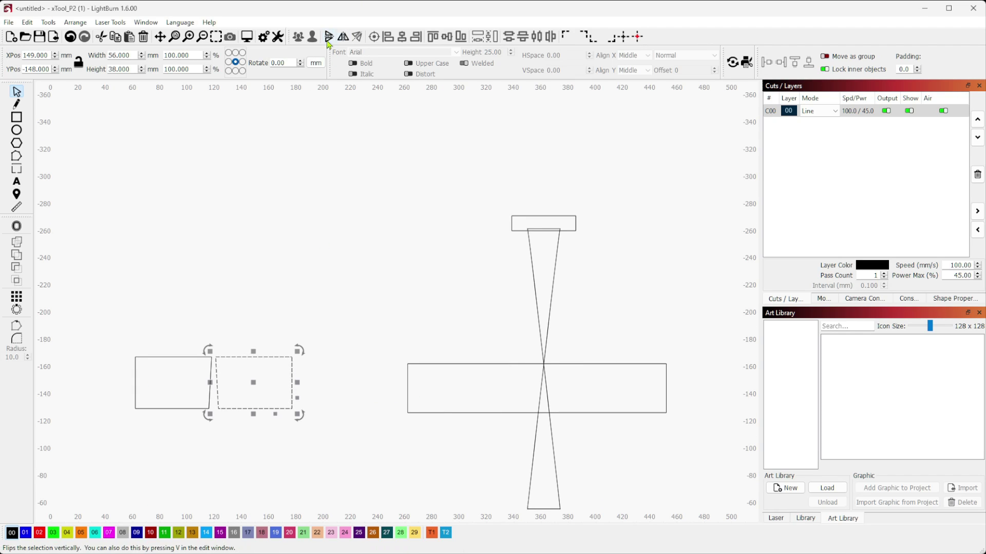
click(327, 395)
scroll(177, 393, up, 5)
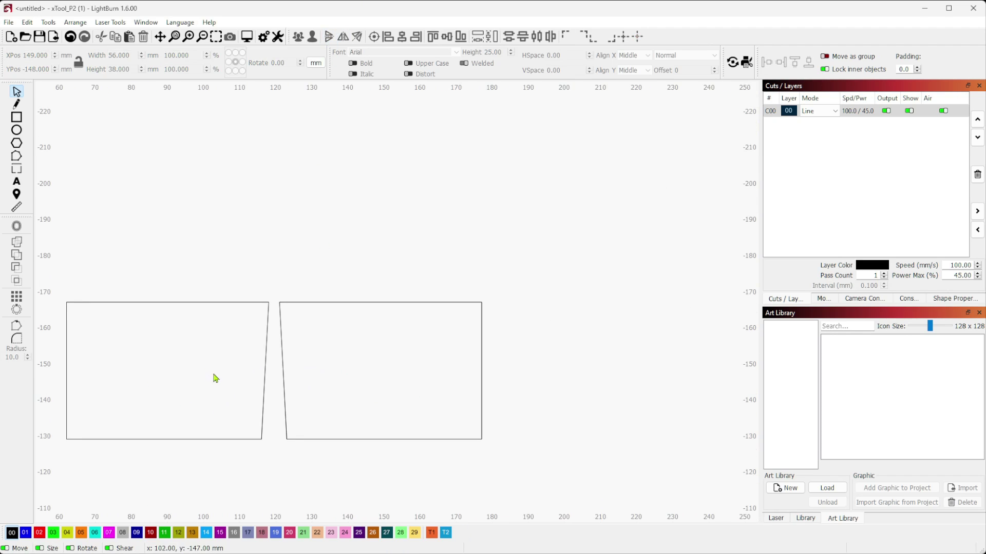
scroll(389, 342, down, 2)
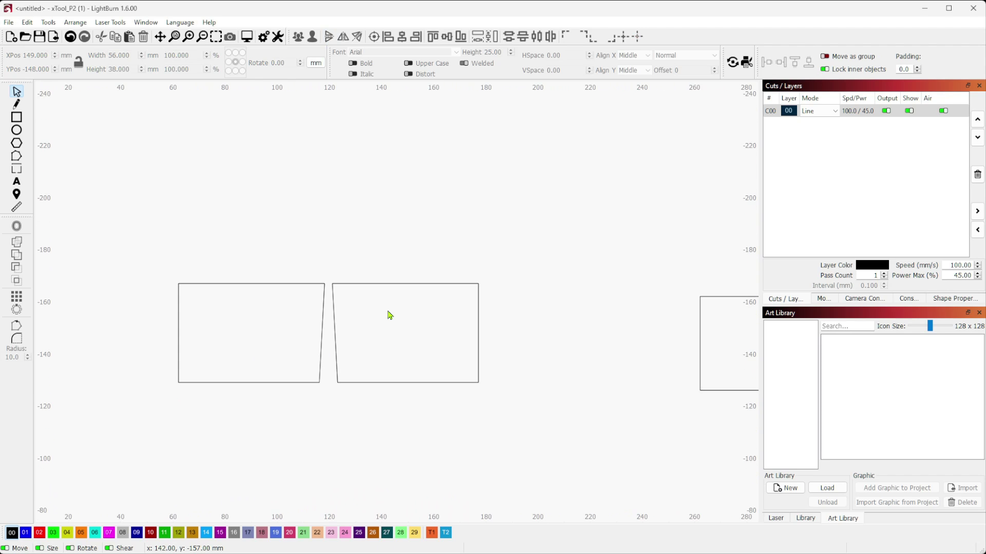
scroll(389, 315, down, 2)
drag(493, 400, 432, 124)
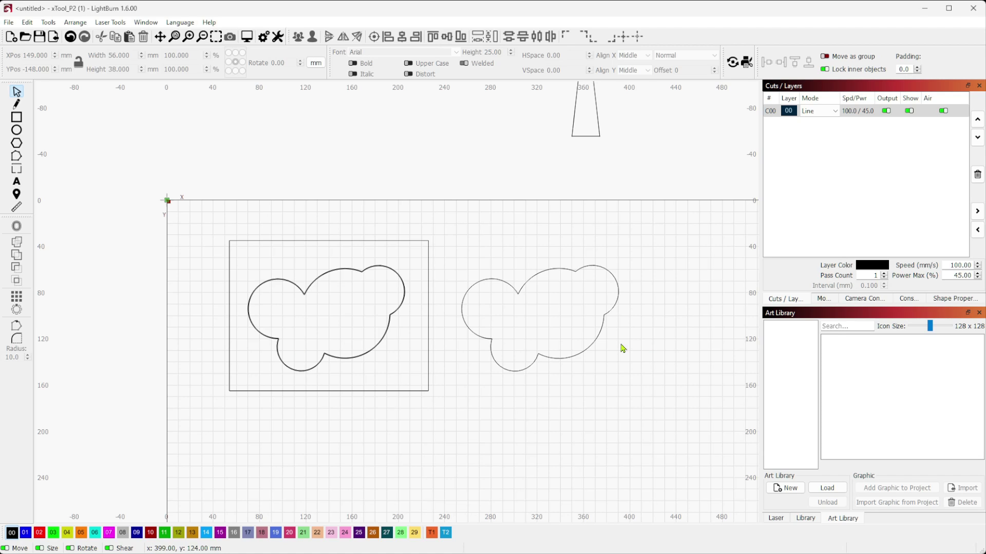
click(571, 357)
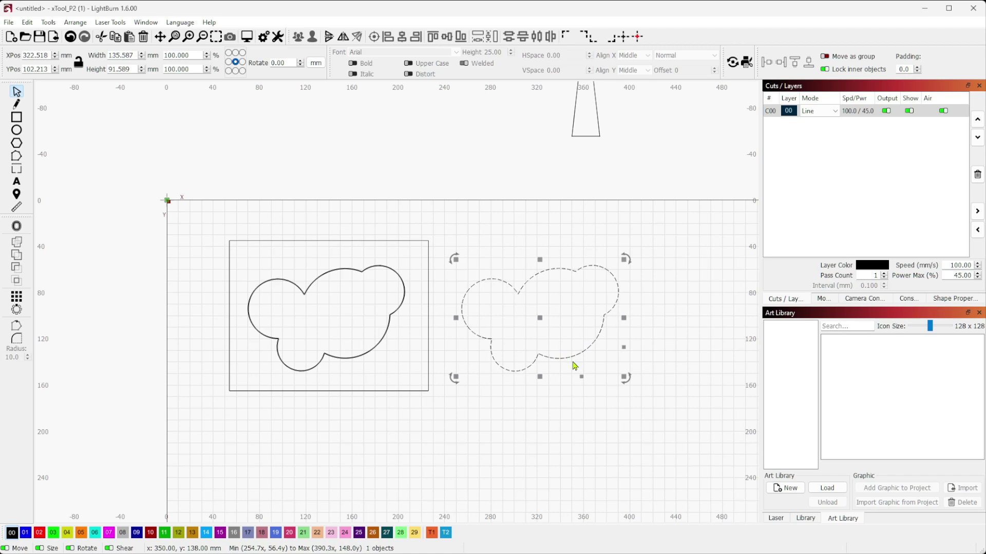
click(643, 311)
scroll(296, 307, up, 3)
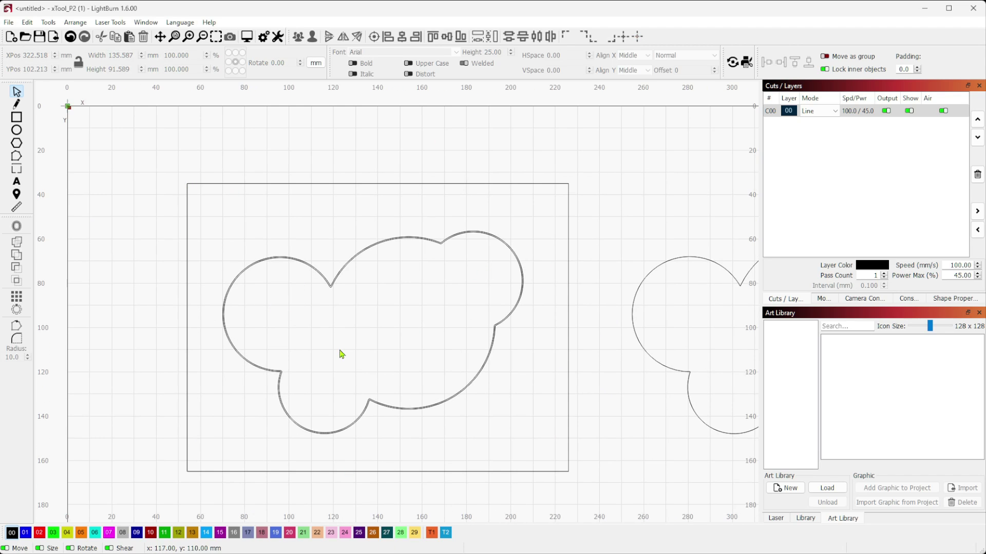
scroll(274, 271, up, 4)
scroll(344, 284, up, 2)
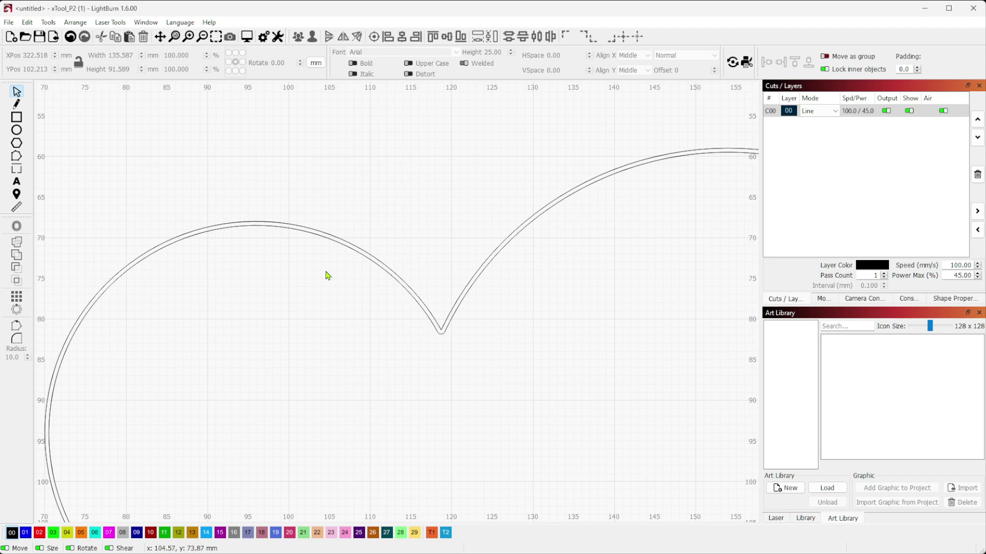
drag(343, 372, 362, 218)
drag(442, 464, 403, 271)
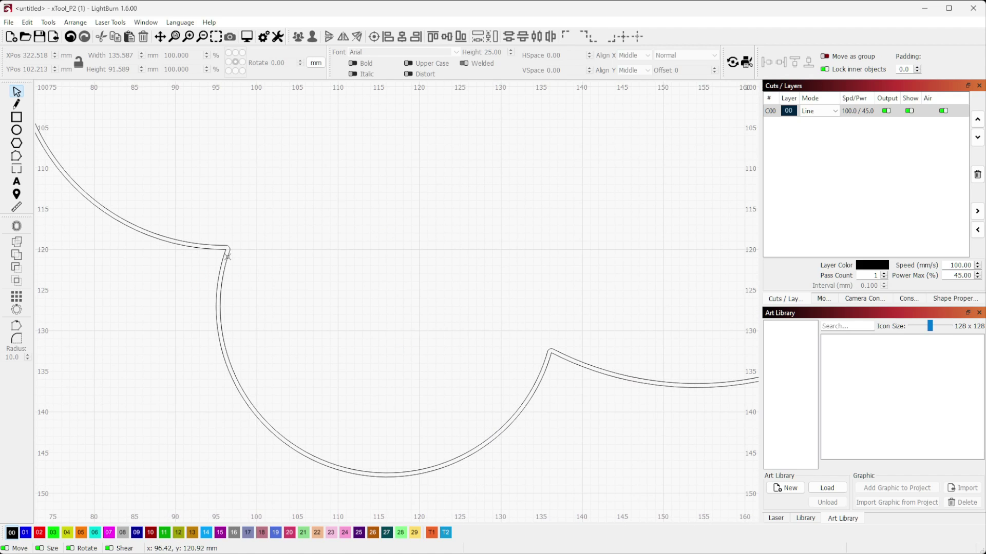
click(227, 257)
scroll(405, 226, down, 4)
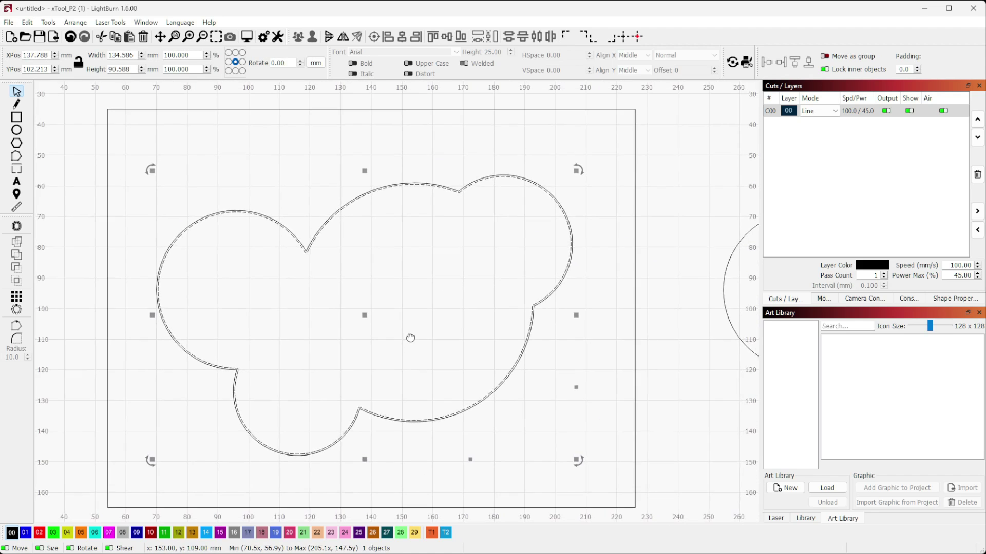
scroll(411, 338, up, 1)
scroll(465, 195, up, 5)
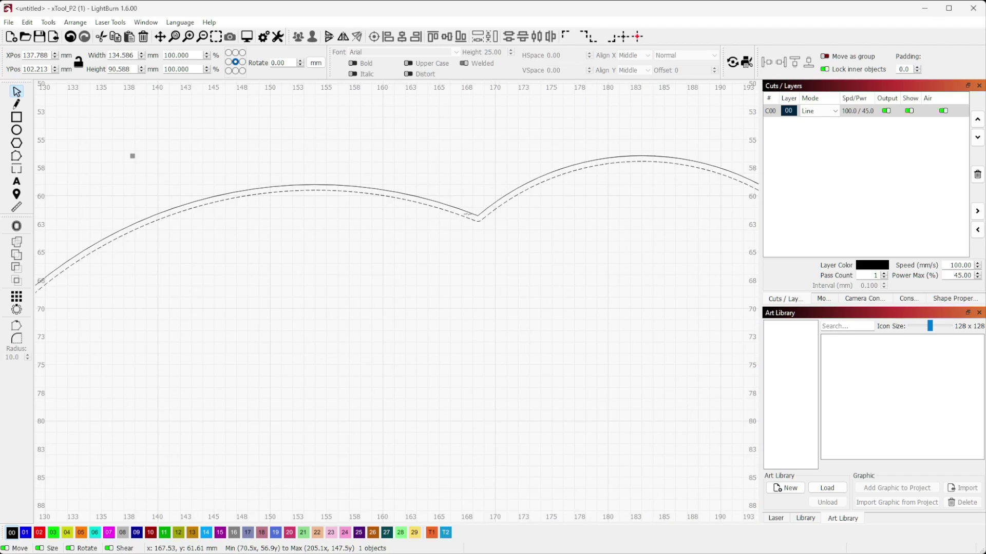
scroll(467, 214, up, 2)
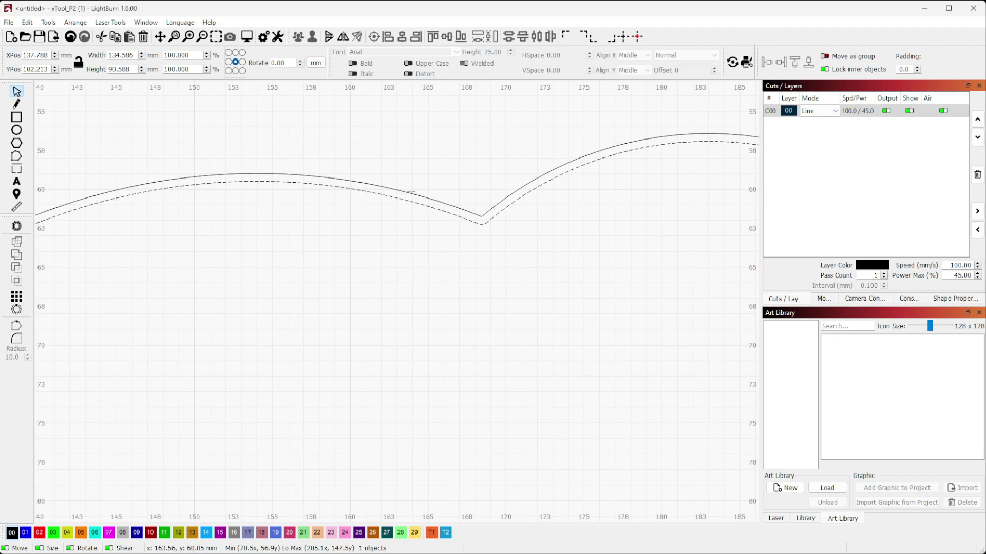
scroll(482, 246, down, 10)
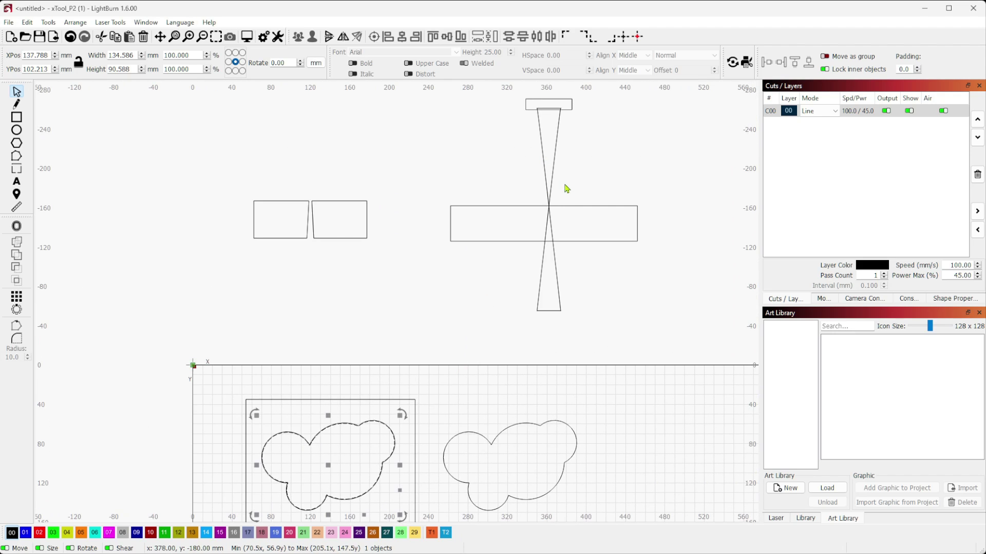
scroll(420, 386, up, 5)
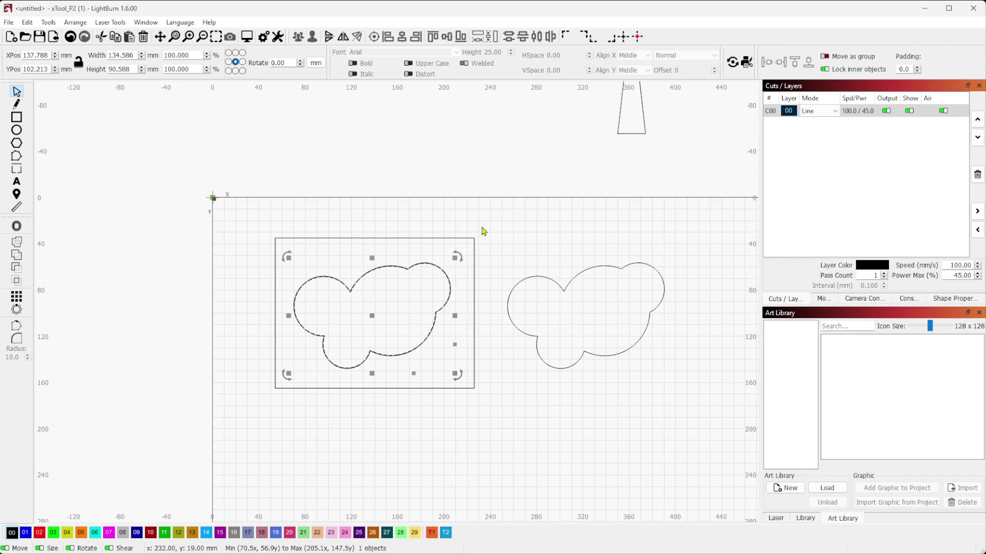
scroll(341, 274, up, 3)
scroll(344, 265, up, 2)
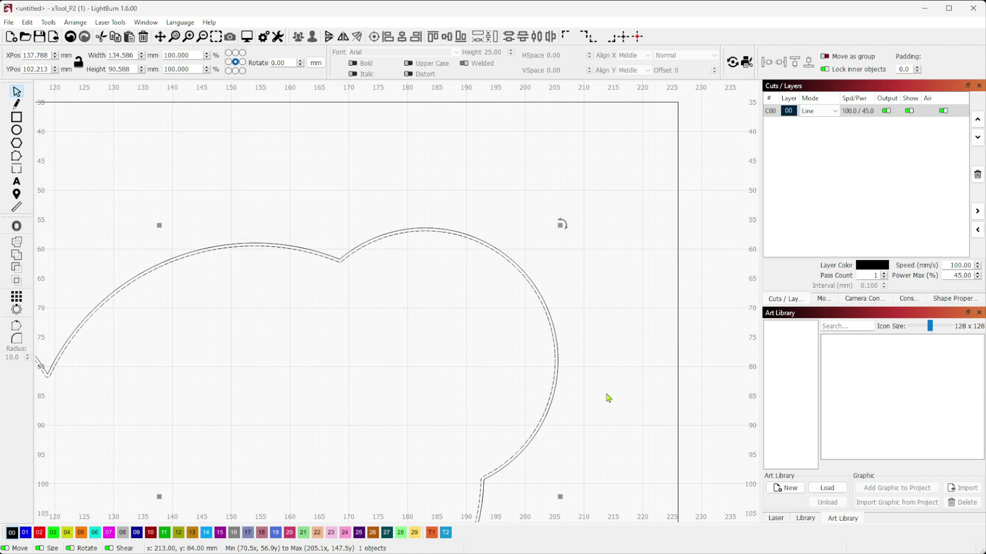
scroll(609, 406, down, 4)
click(390, 310)
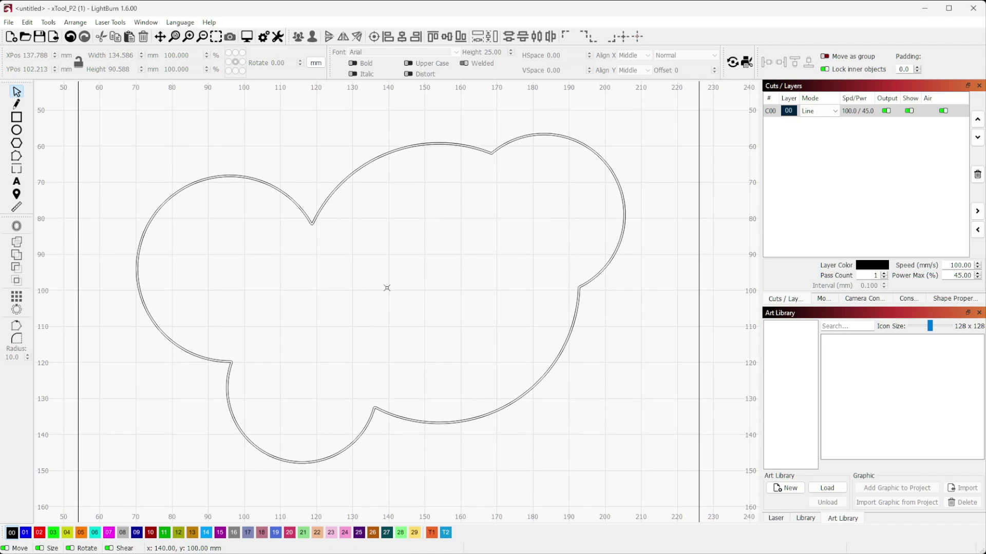
click(327, 201)
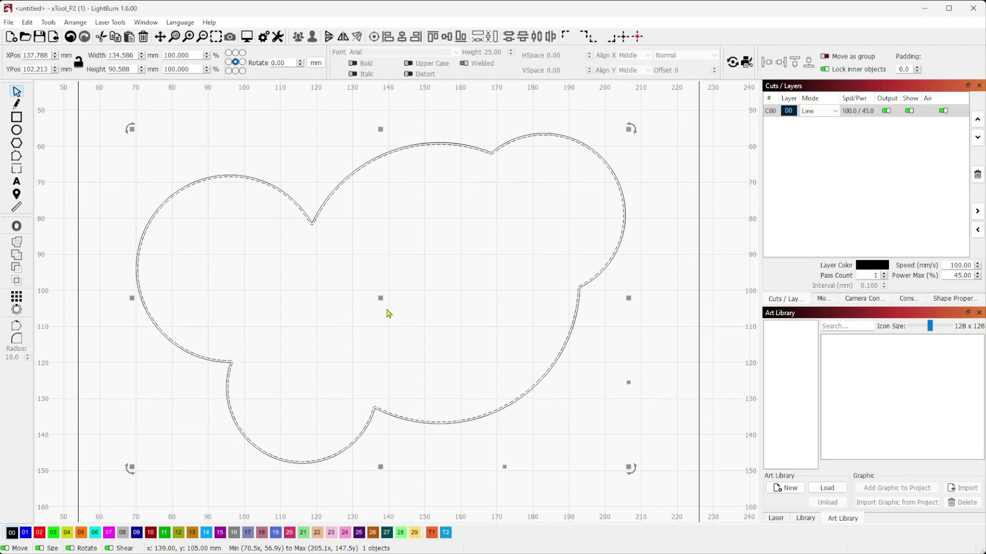
scroll(292, 225, up, 1)
scroll(476, 309, down, 2)
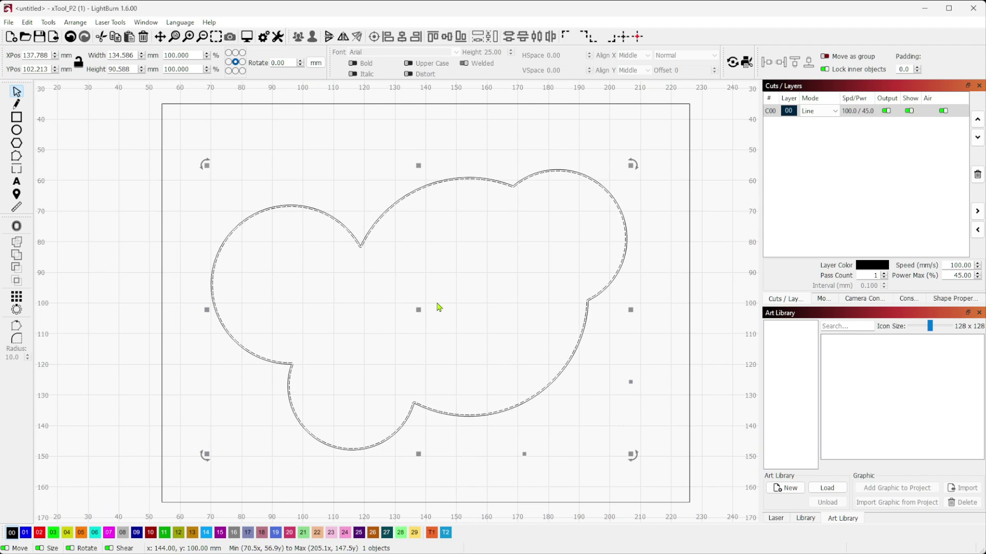
key(Escape)
scroll(439, 307, down, 2)
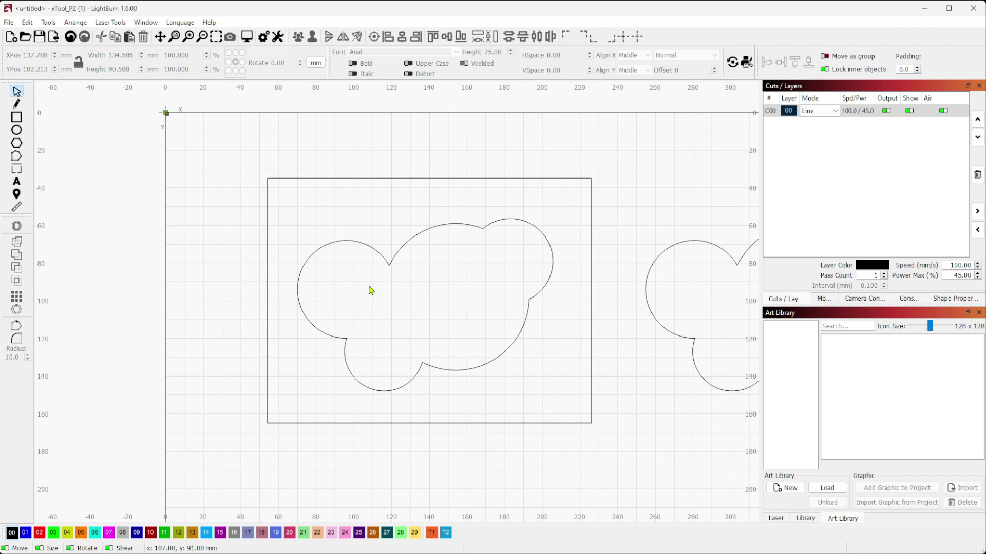
drag(620, 235, 337, 243)
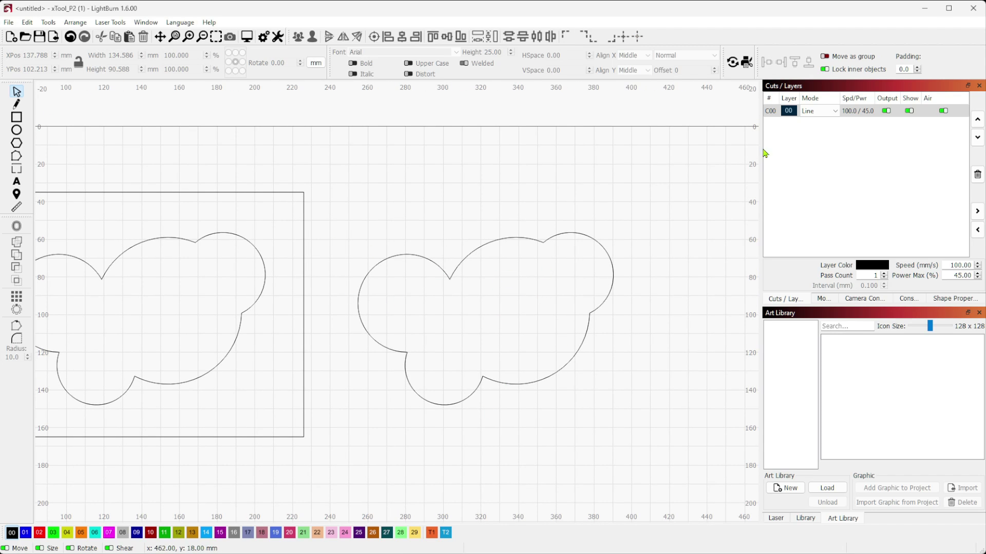
double_click(790, 110)
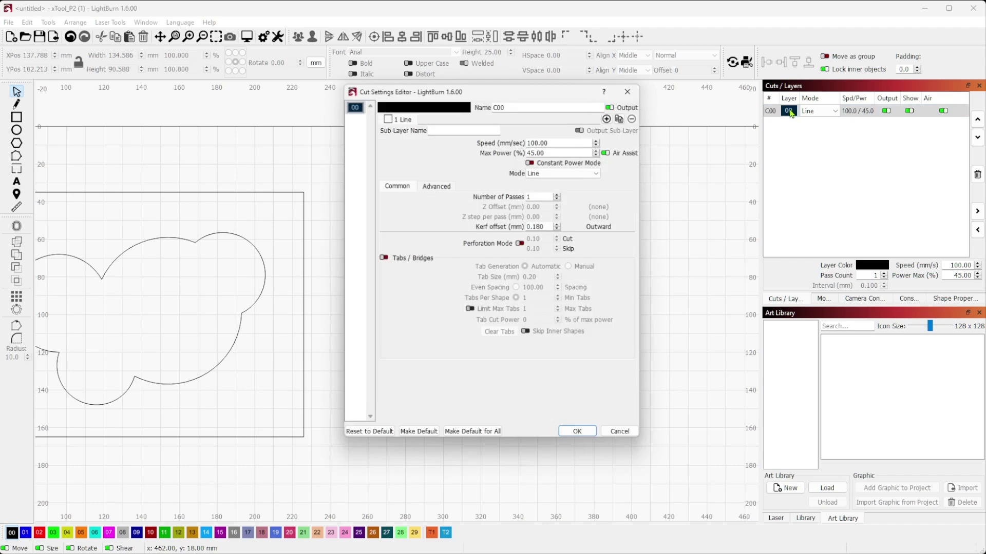
double_click(551, 227)
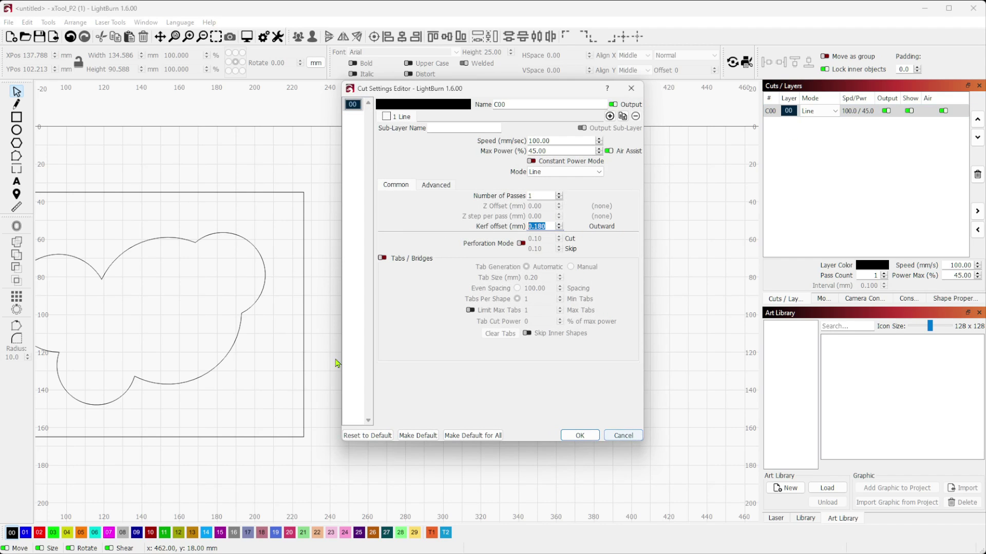
click(627, 436)
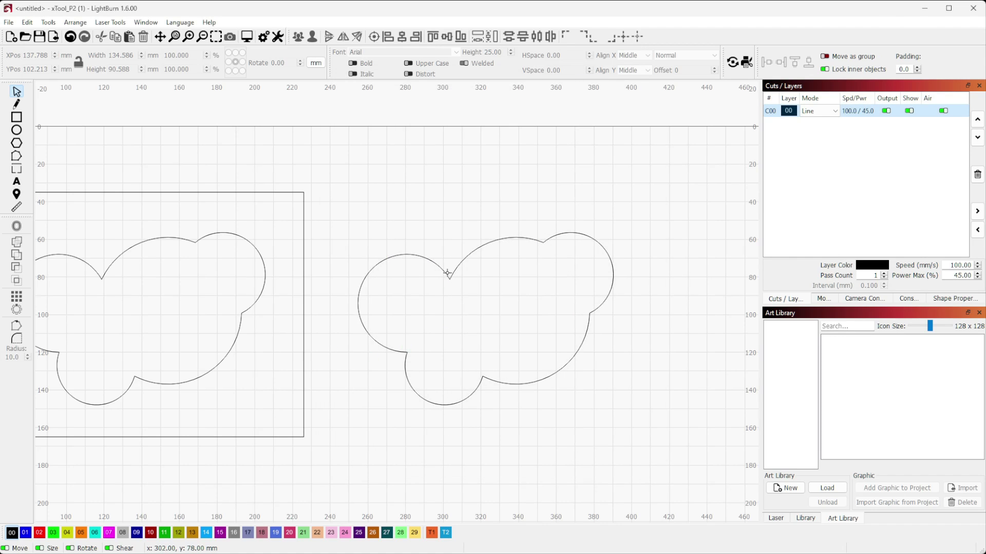
click(453, 268)
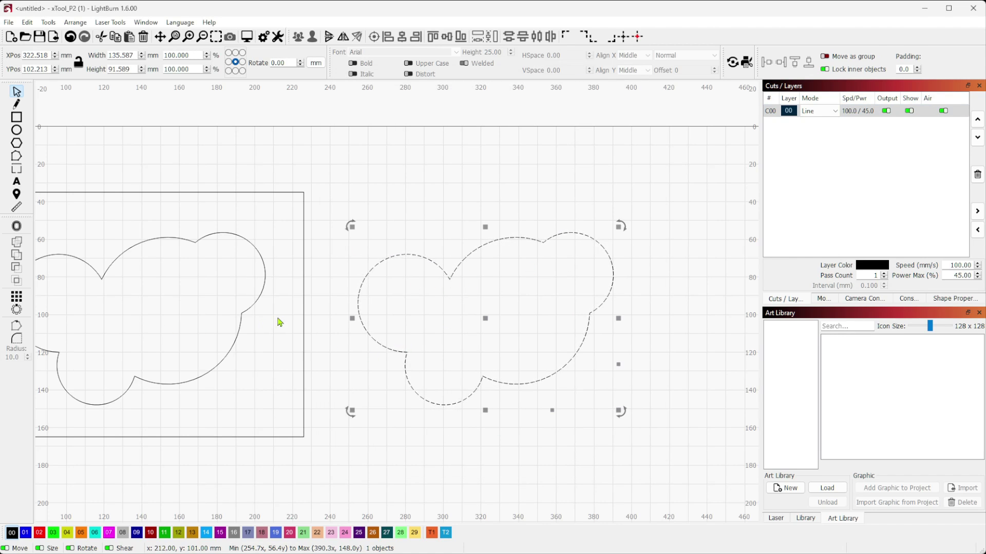
Step: Slide the right tapered piece against the left one so their tops meet
drag(314, 208, 409, 211)
scroll(521, 448, up, 5)
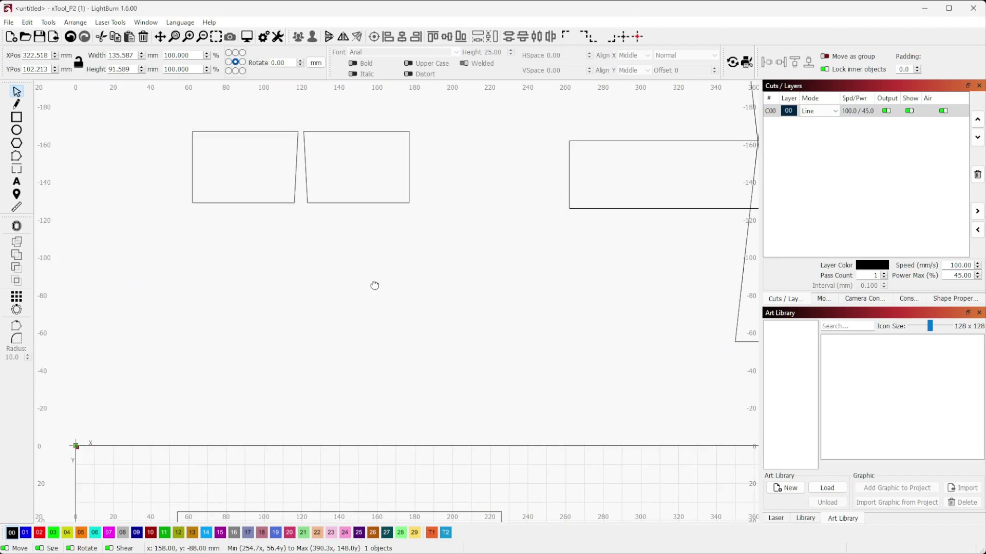
click(418, 260)
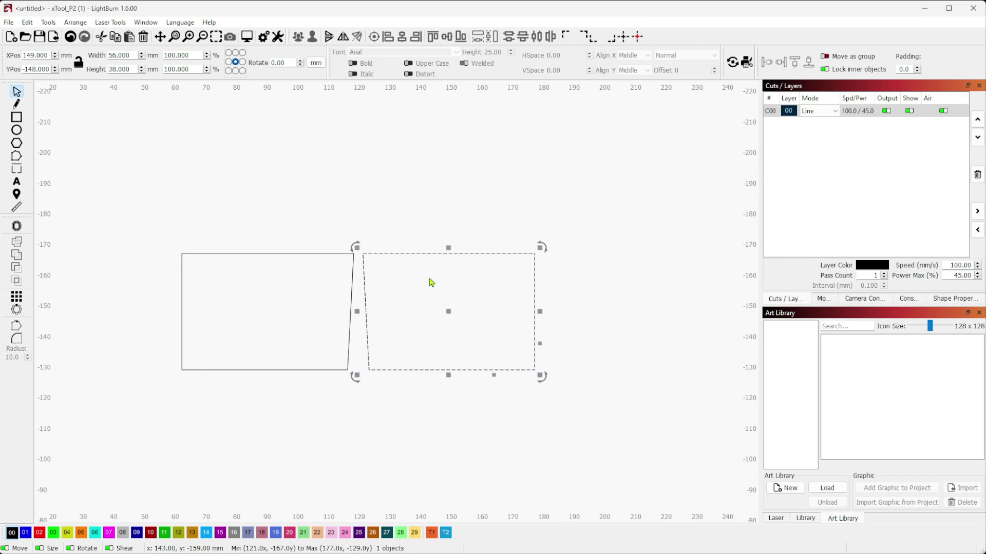
click(454, 309)
mouse_move(452, 309)
mouse_down()
mouse_move(558, 281)
mouse_move(440, 315)
mouse_up()
click(447, 223)
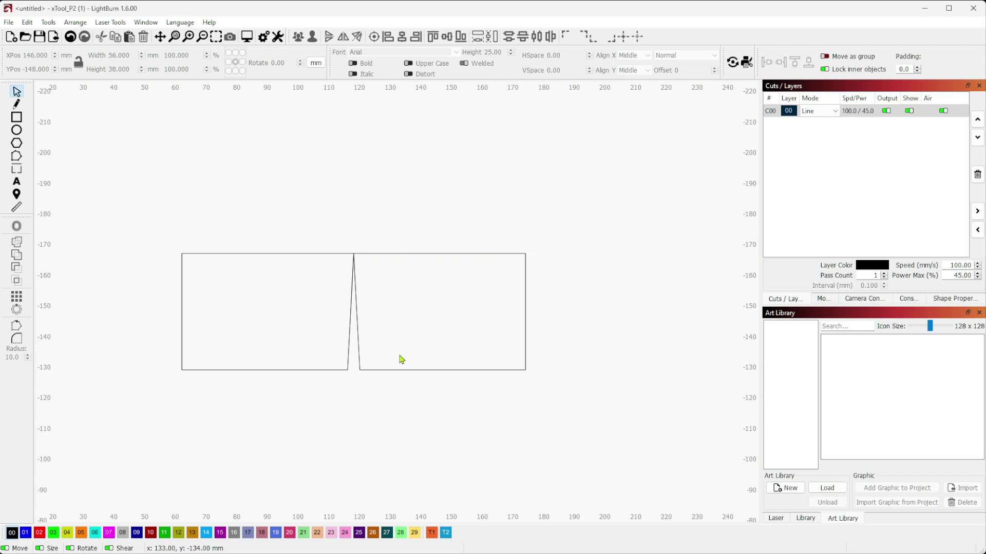
Step: Draw a thin 126 × 7 mm rectangle across the joined pieces' top edge
drag(401, 359, 469, 352)
scroll(473, 355, up, 1)
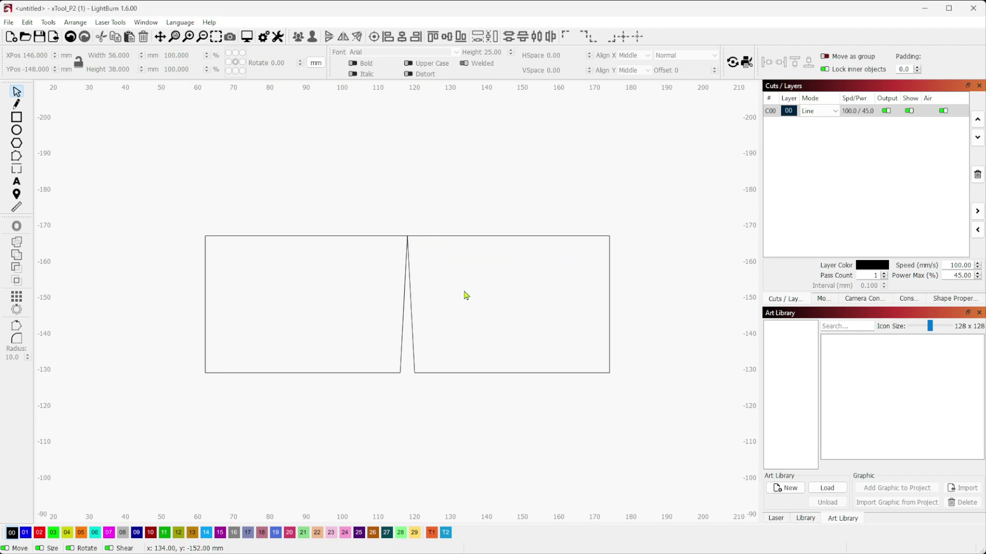
click(17, 119)
drag(184, 218, 642, 247)
Step: Undo the thin bar drawn across the tapered pieces
key(ctrl+z)
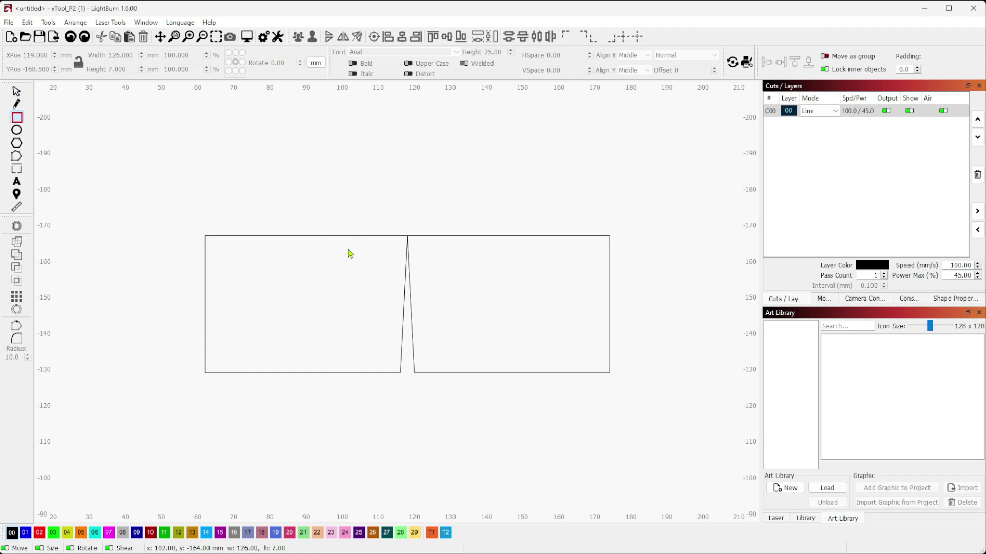
scroll(405, 259, up, 10)
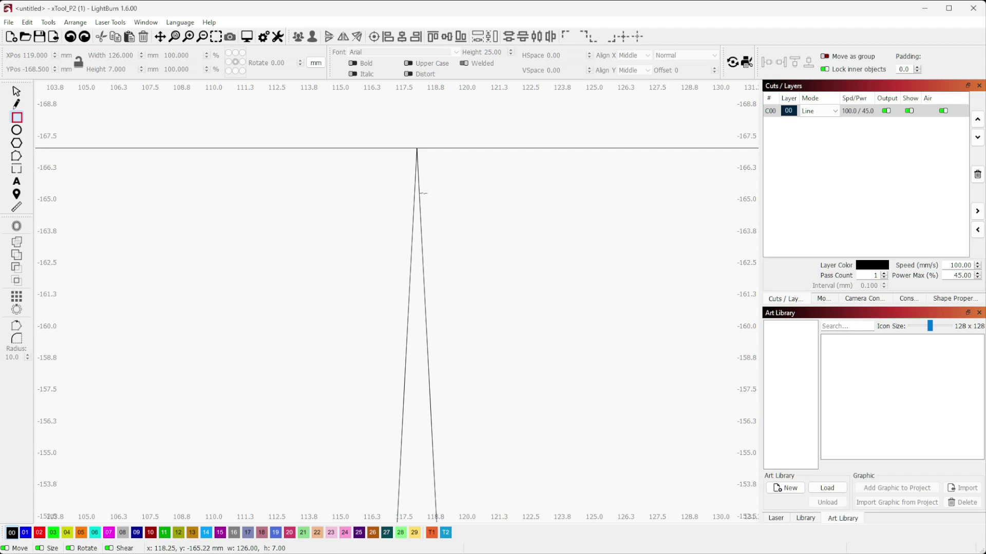
scroll(416, 190, down, 10)
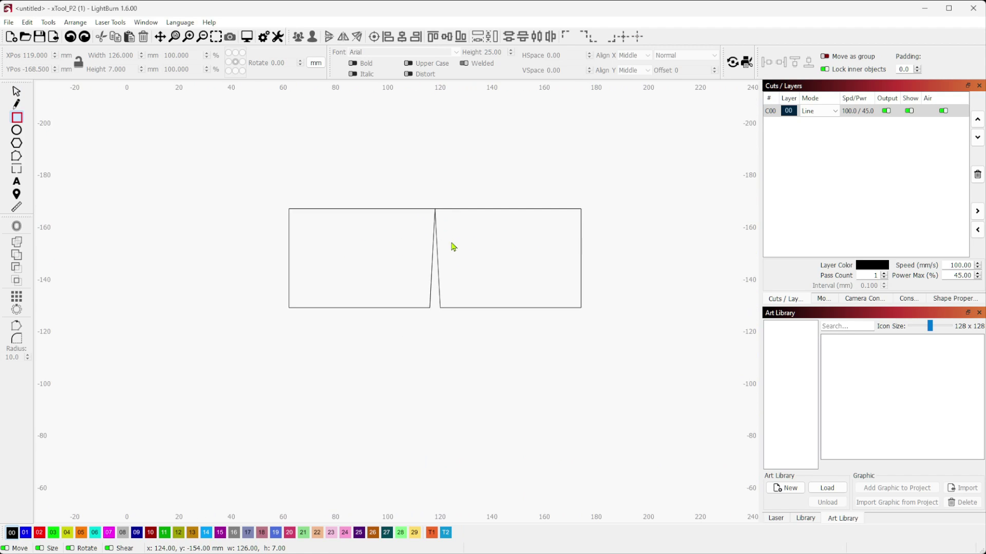
drag(569, 262, 418, 288)
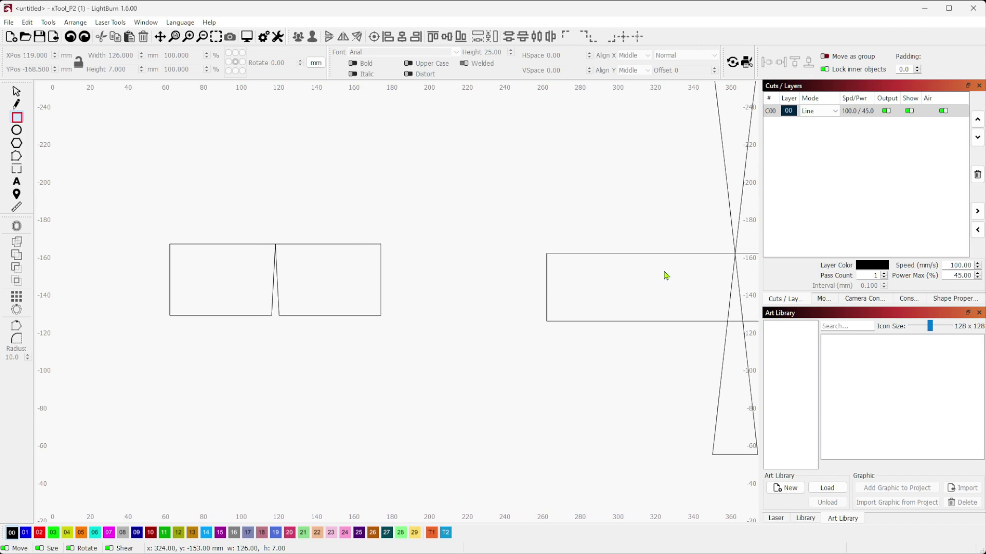
Step: Select both tapered pieces and flip them vertically so the gap widens toward the top
drag(143, 222, 451, 365)
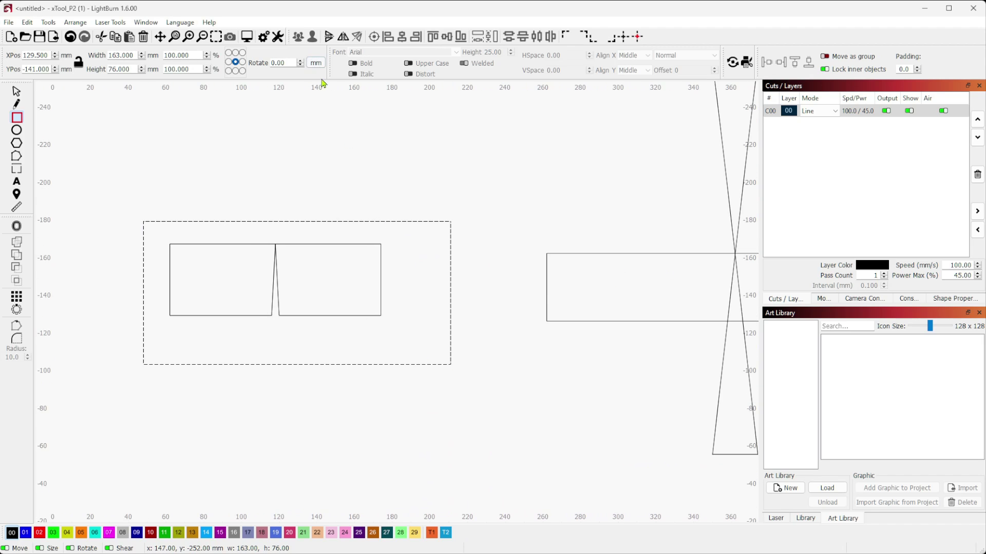
key(ctrl+z)
key(Escape)
drag(145, 220, 497, 362)
click(329, 37)
click(413, 278)
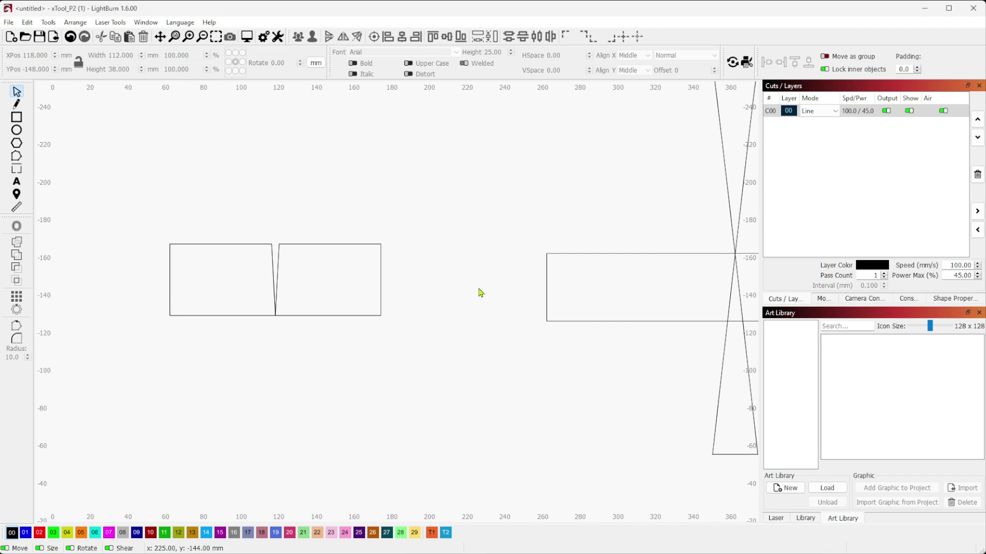
drag(257, 215, 303, 208)
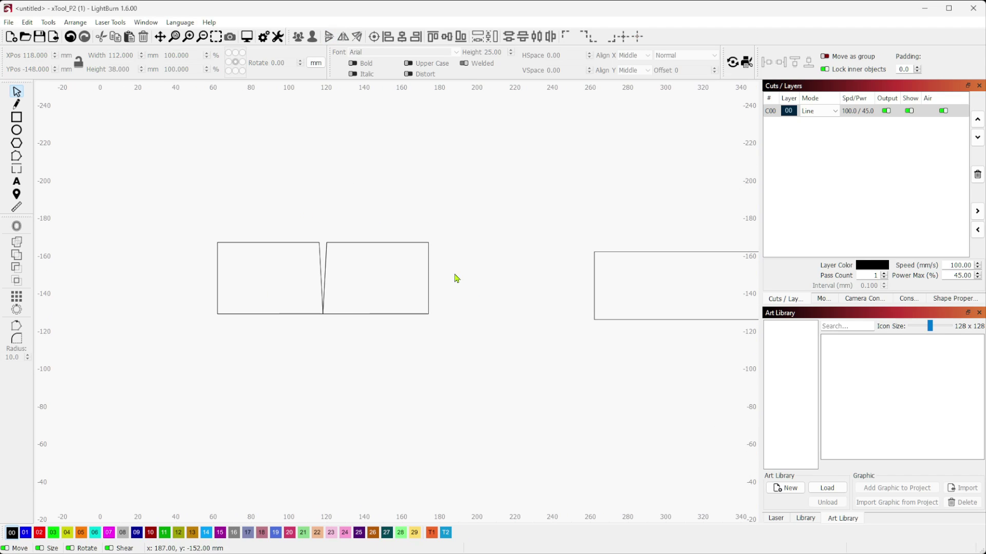
scroll(456, 279, down, 2)
drag(572, 415, 376, 266)
drag(669, 380, 687, 246)
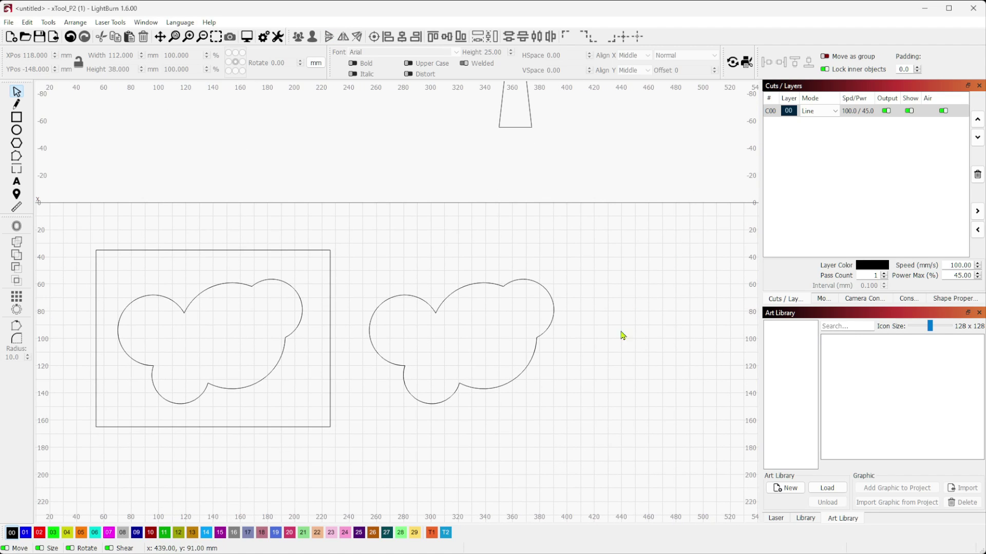
Step: Flip the unframed right cloud so it mirrors the cloud cut out of the rectangle
click(534, 357)
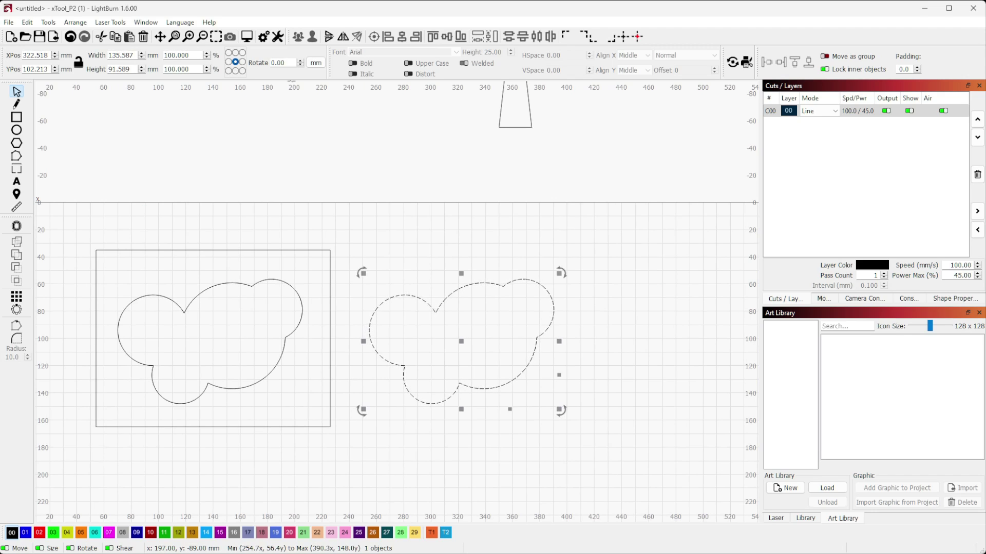
click(342, 37)
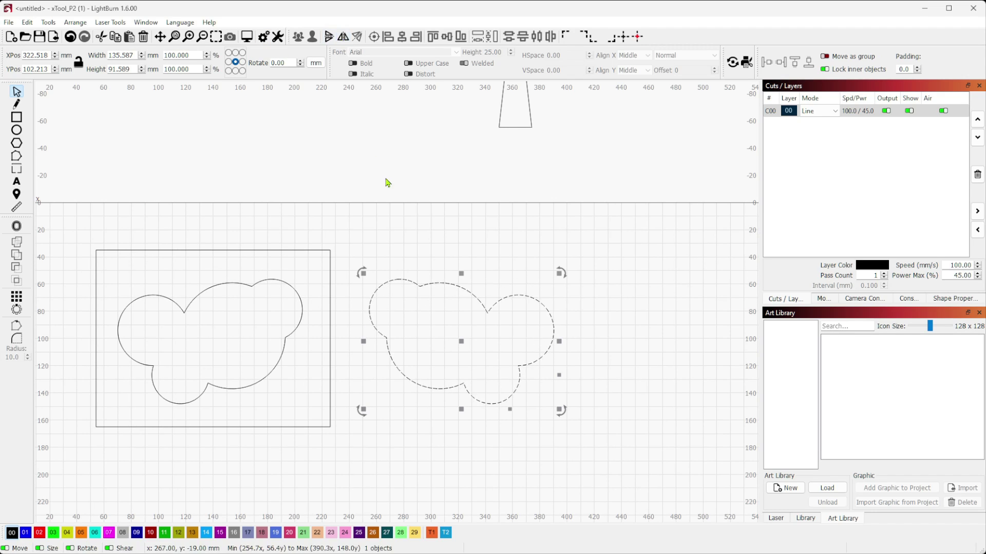
click(384, 183)
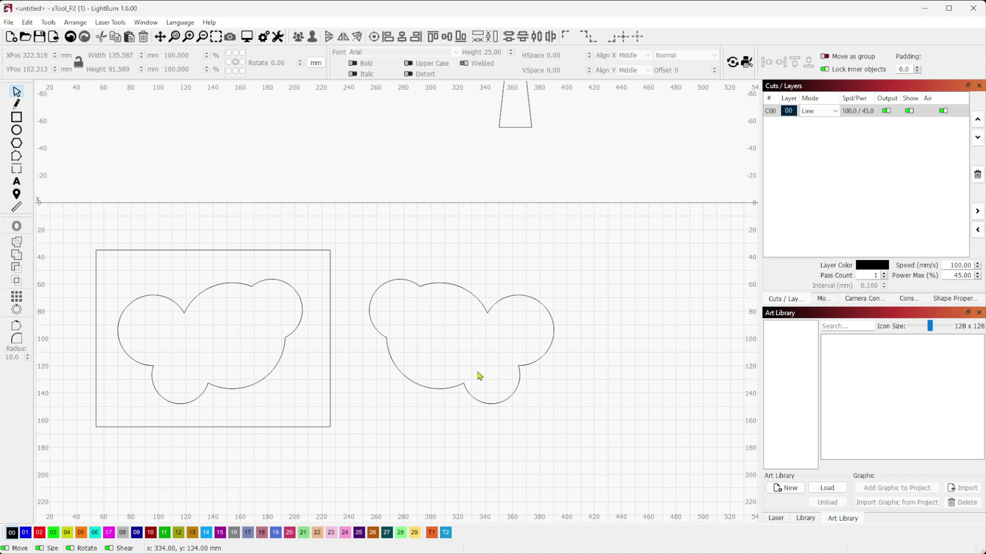
drag(387, 191, 544, 356)
Step: Slide the right tapered piece left from XPos 146 to 144 against the left piece
click(398, 206)
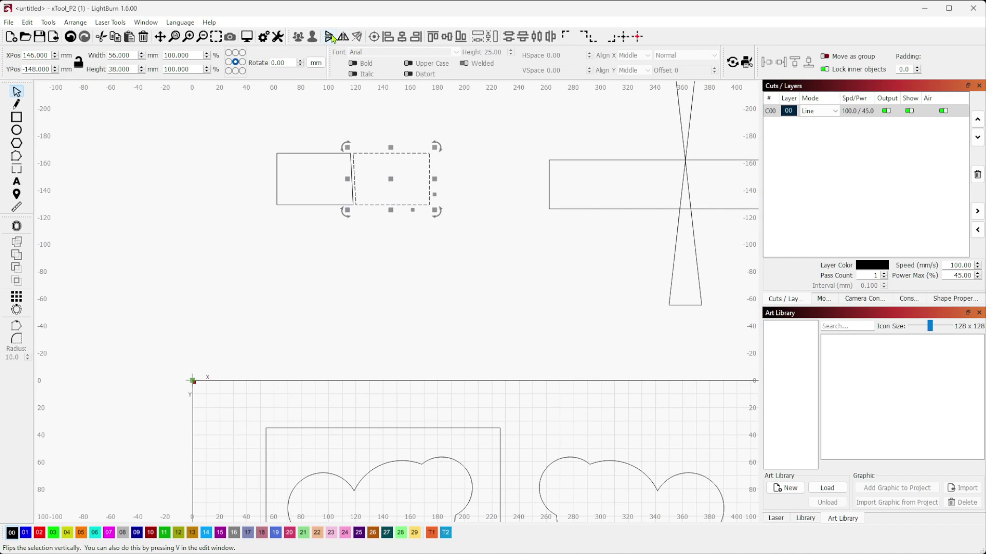
click(389, 284)
scroll(356, 226, up, 5)
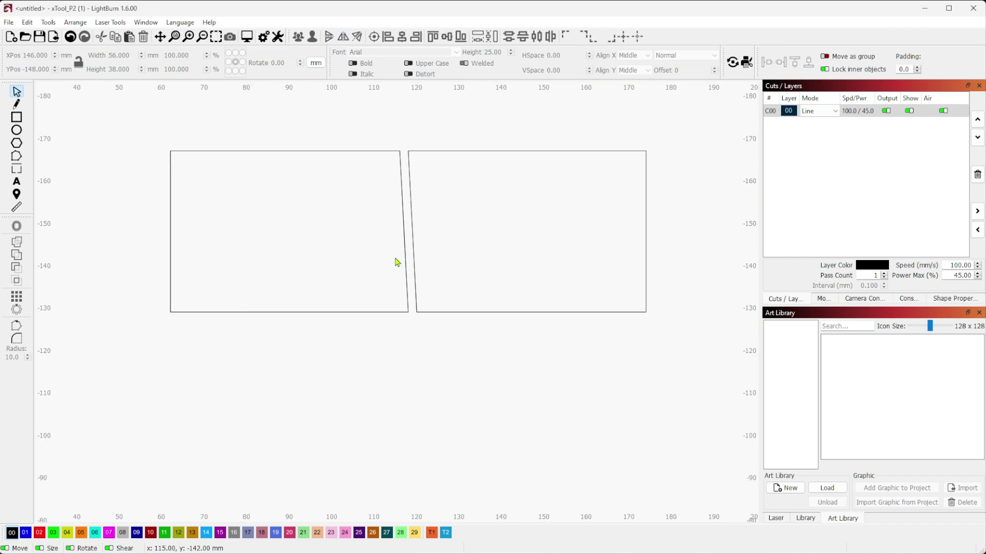
drag(441, 230, 440, 264)
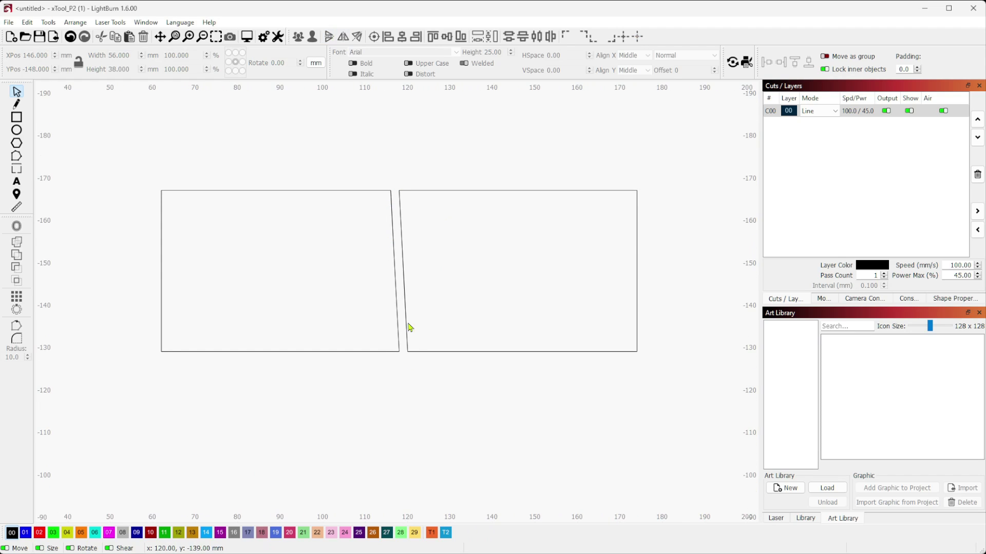
click(456, 192)
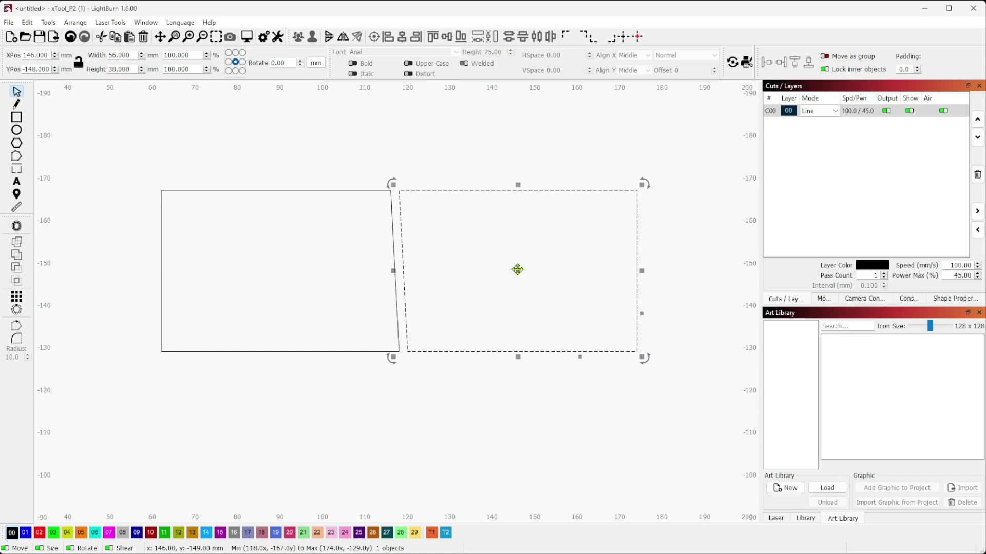
drag(516, 269, 511, 272)
scroll(398, 223, up, 4)
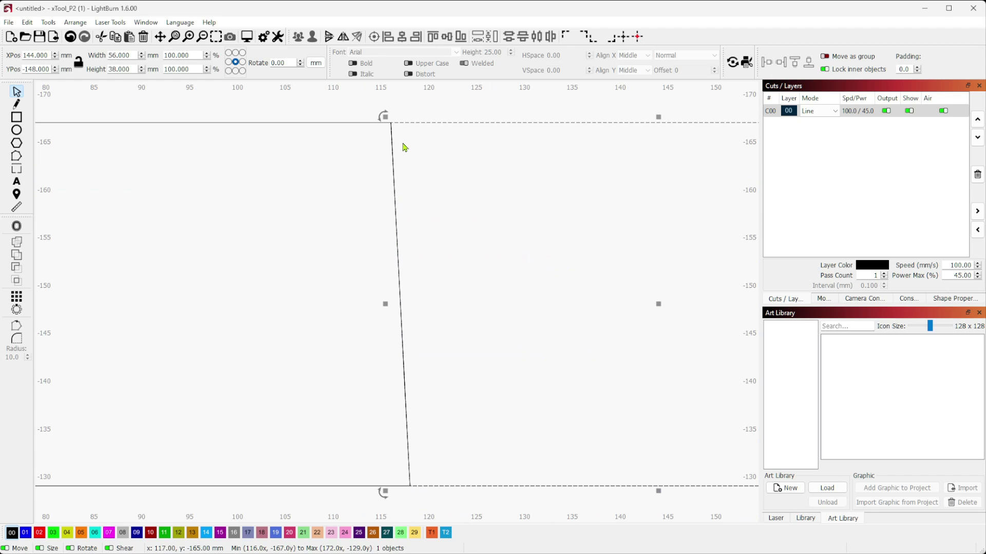
scroll(418, 465, down, 4)
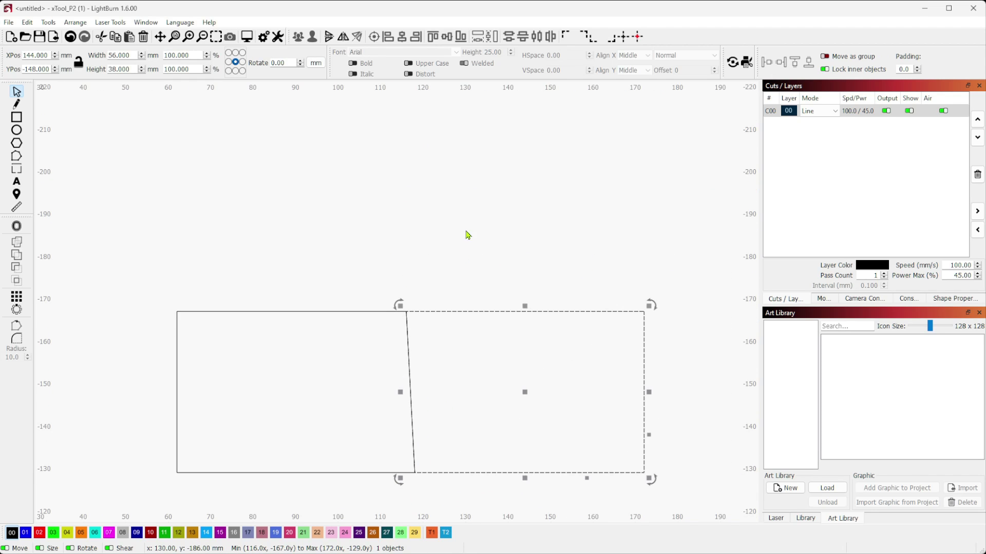
click(468, 235)
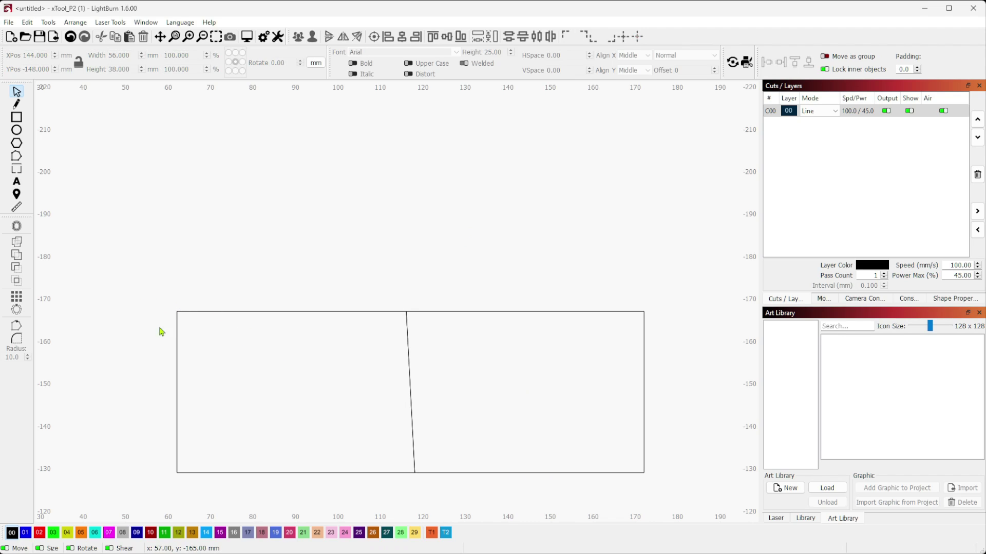
Step: Inspect the bottom of the joint, then pan past the clouds to the hourglass diagram
scroll(471, 342, up, 3)
drag(409, 397, 385, 204)
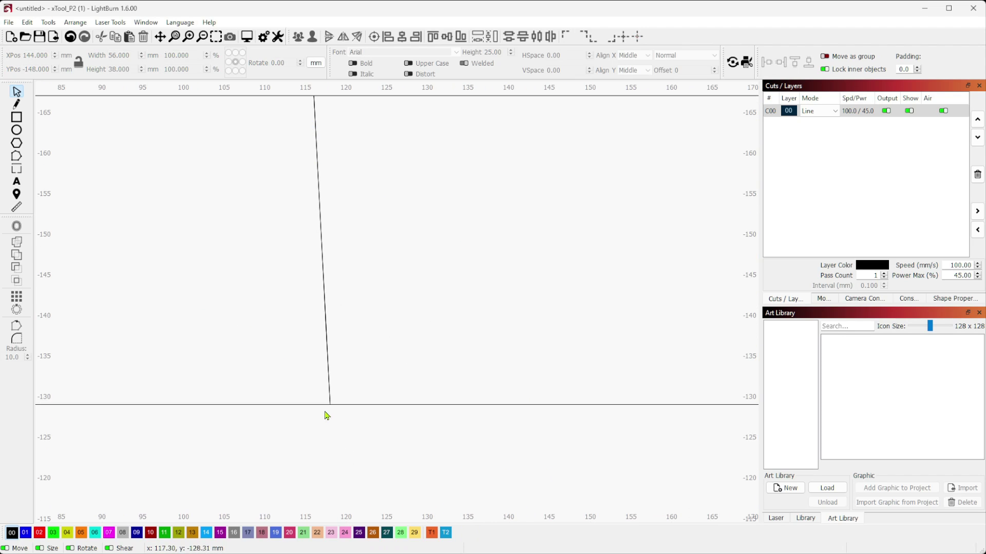
scroll(341, 288, down, 3)
scroll(347, 272, down, 3)
scroll(565, 426, down, 2)
drag(586, 459, 405, 152)
scroll(431, 226, up, 3)
drag(464, 150, 553, 378)
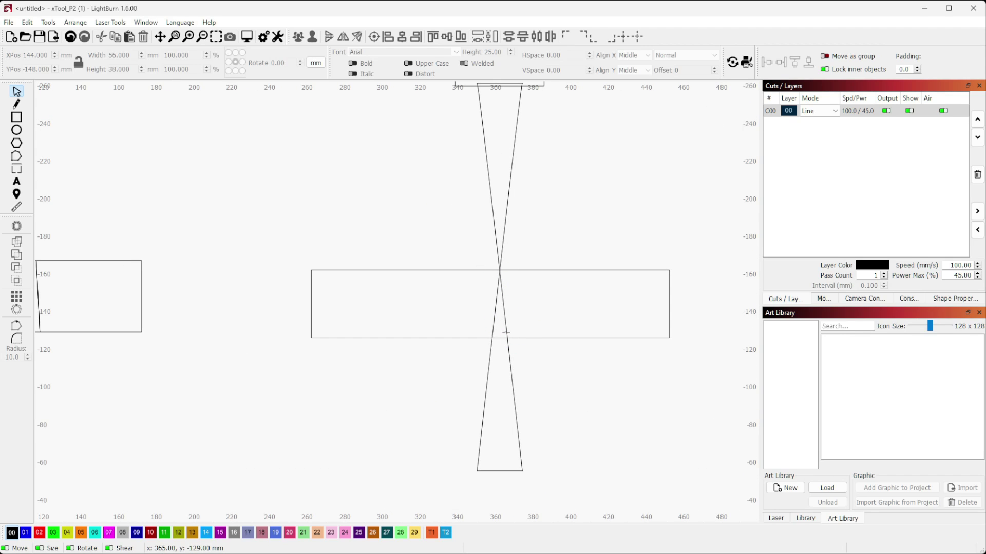
drag(200, 356, 600, 369)
scroll(534, 343, up, 2)
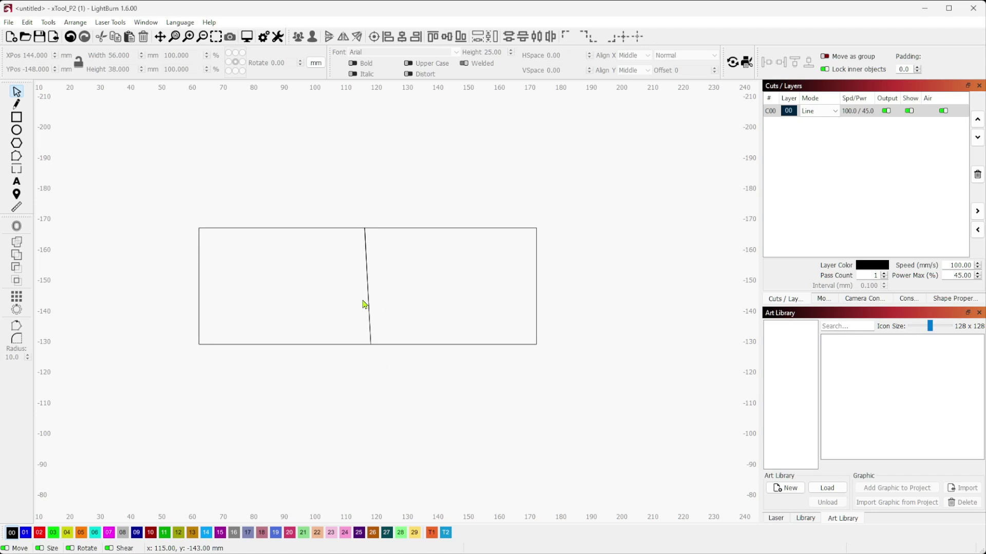
scroll(379, 296, up, 3)
scroll(354, 291, down, 8)
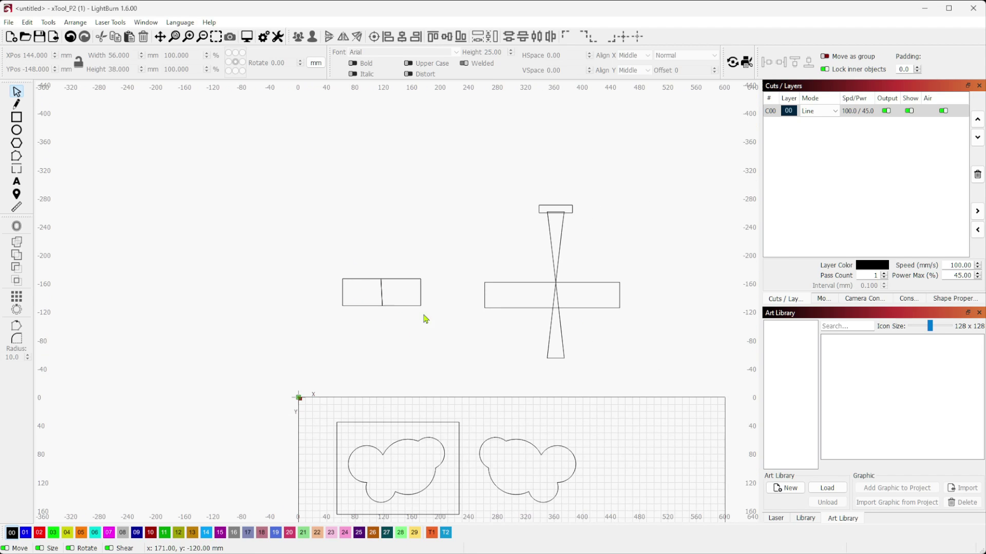
scroll(482, 259, up, 3)
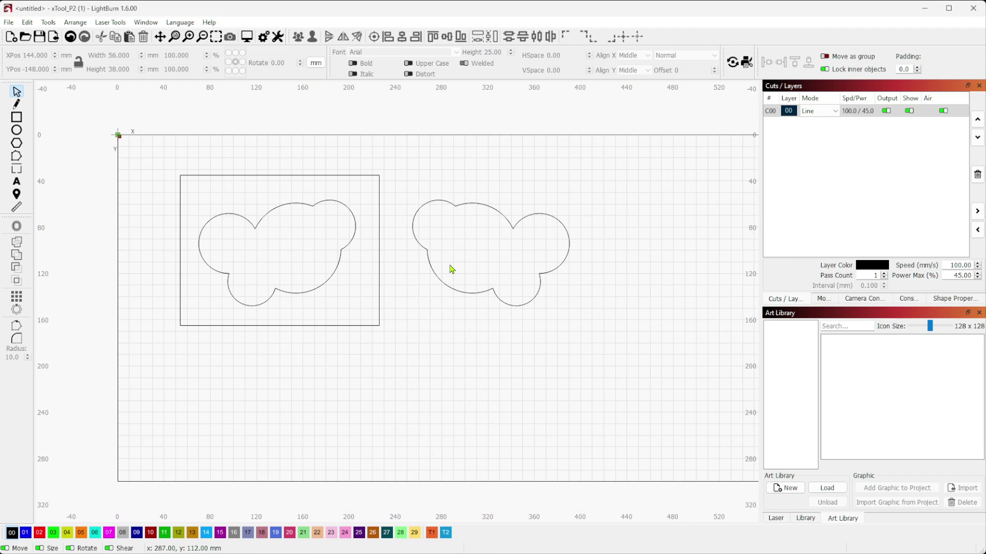
drag(447, 264, 455, 334)
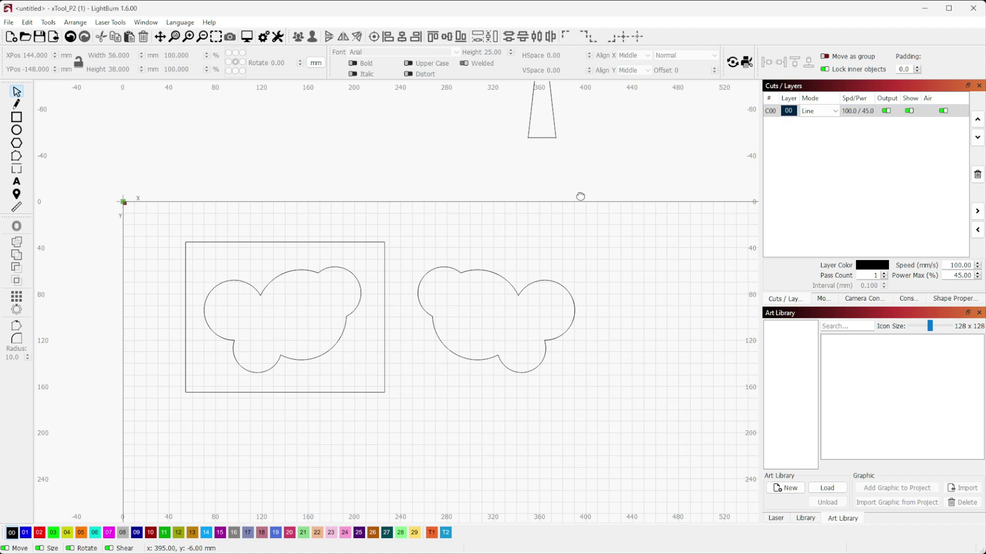
drag(580, 197, 462, 436)
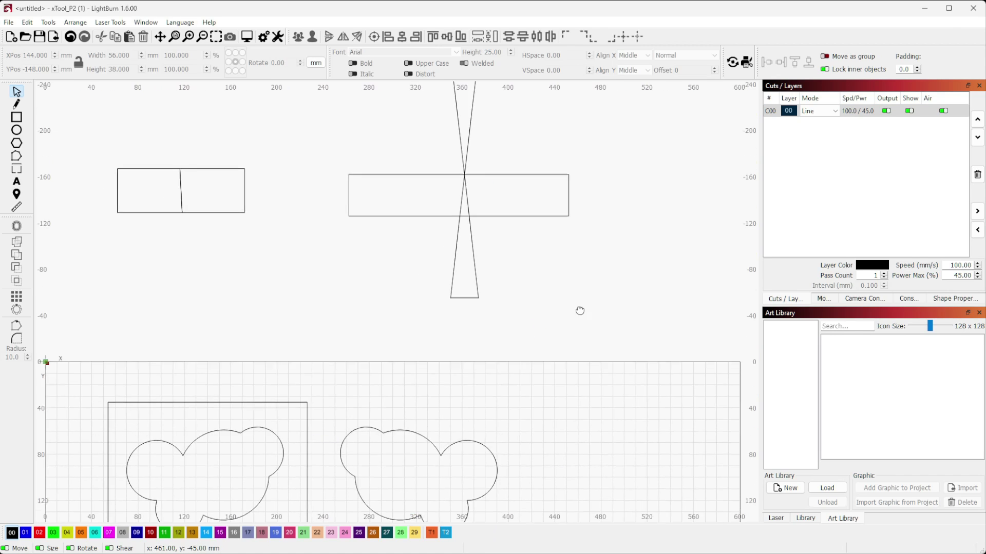
mouse_move(535, 417)
mouse_down()
mouse_move(578, 308)
mouse_move(535, 417)
mouse_up()
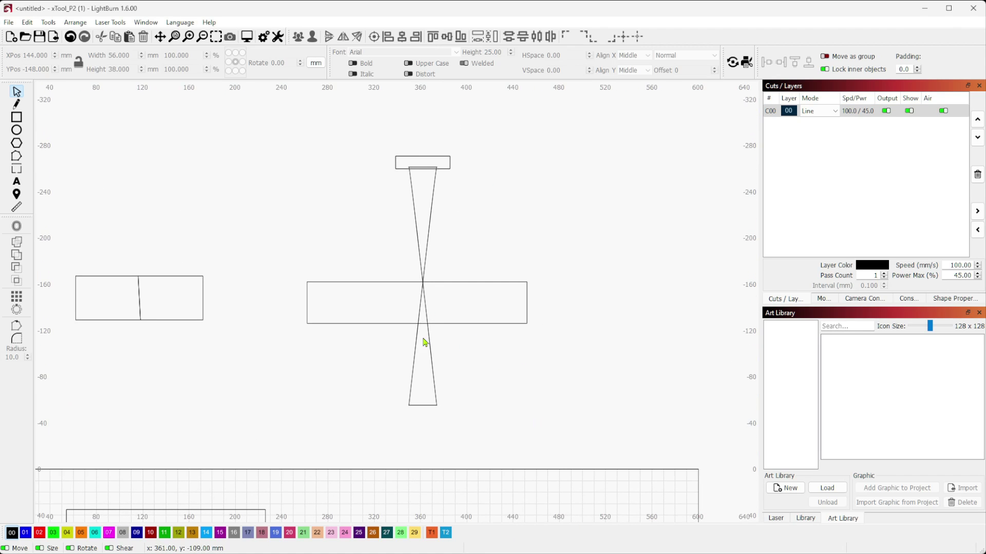
scroll(549, 378, down, 2)
drag(549, 379, 639, 183)
scroll(456, 311, up, 2)
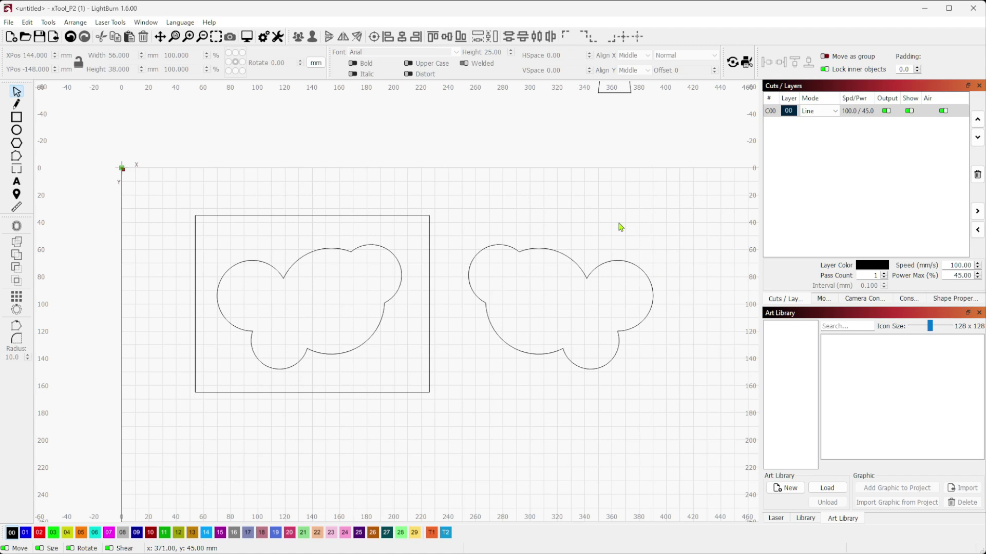
drag(626, 178, 479, 410)
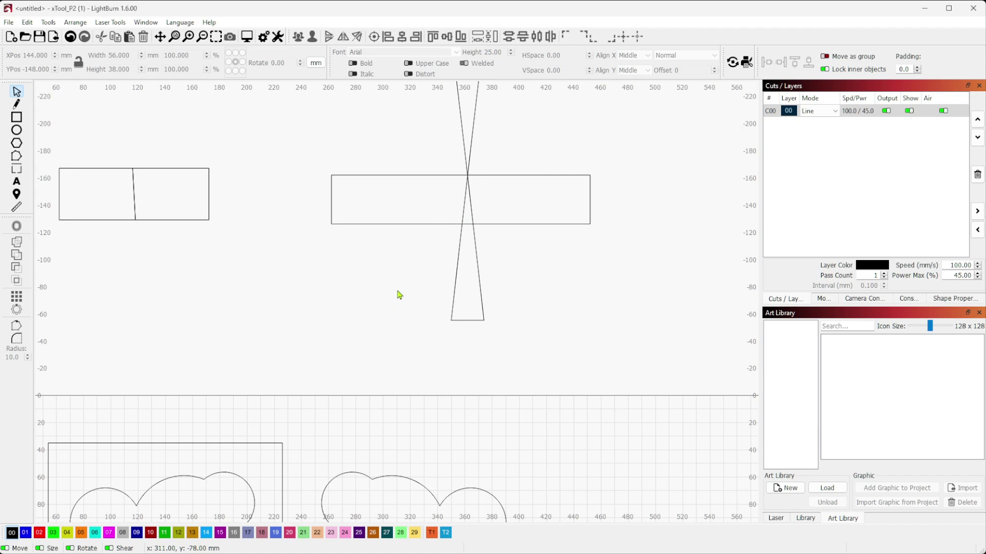
drag(510, 267, 517, 306)
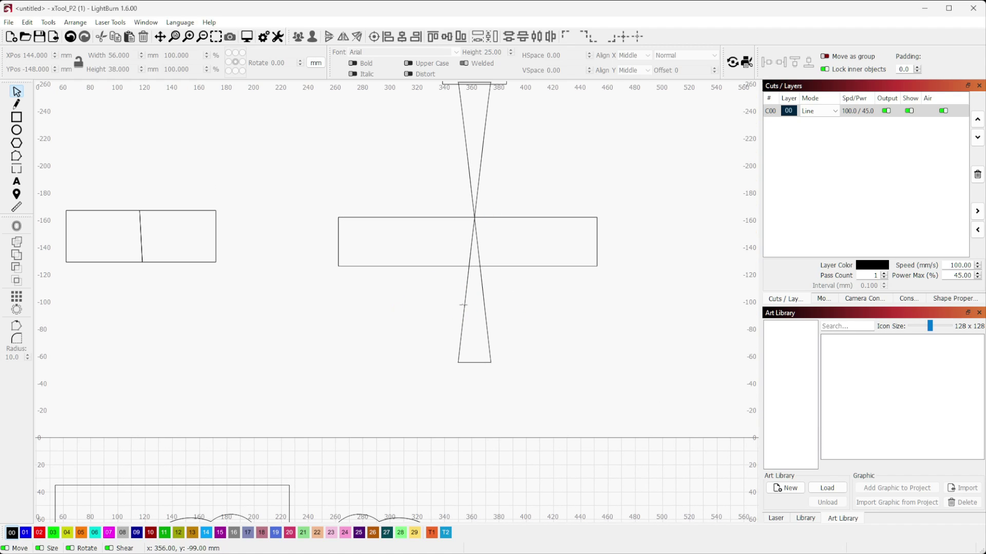
drag(380, 405, 553, 172)
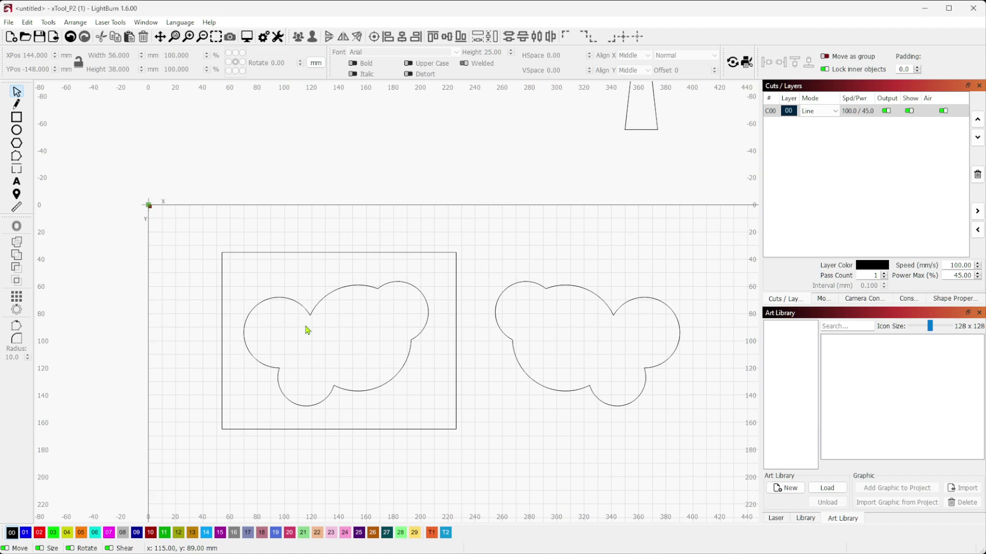
double_click(837, 114)
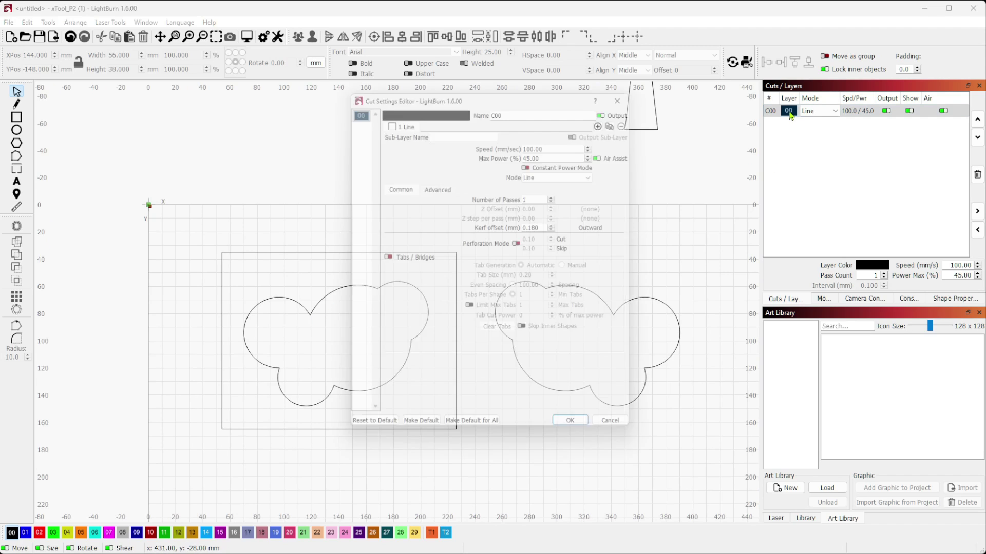
click(545, 227)
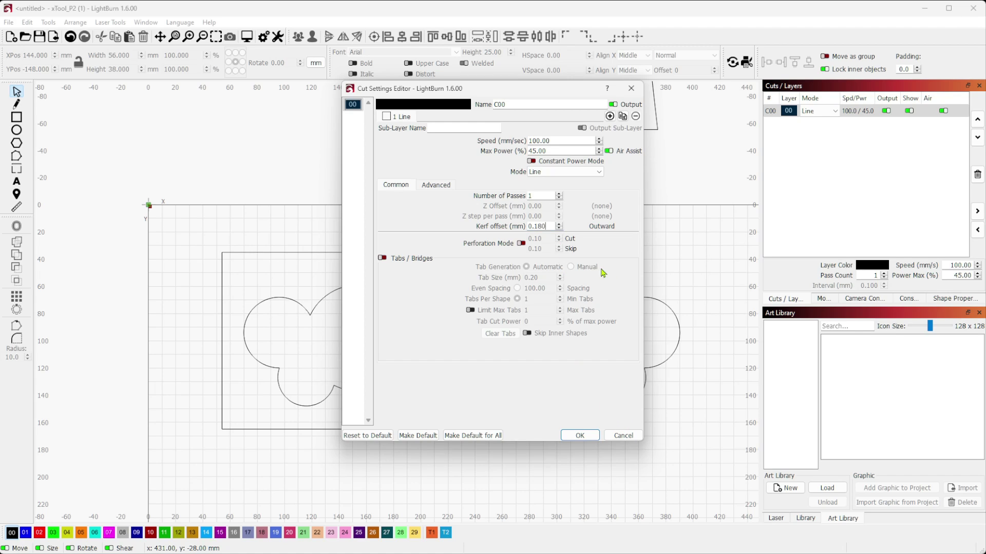
click(559, 224)
click(623, 435)
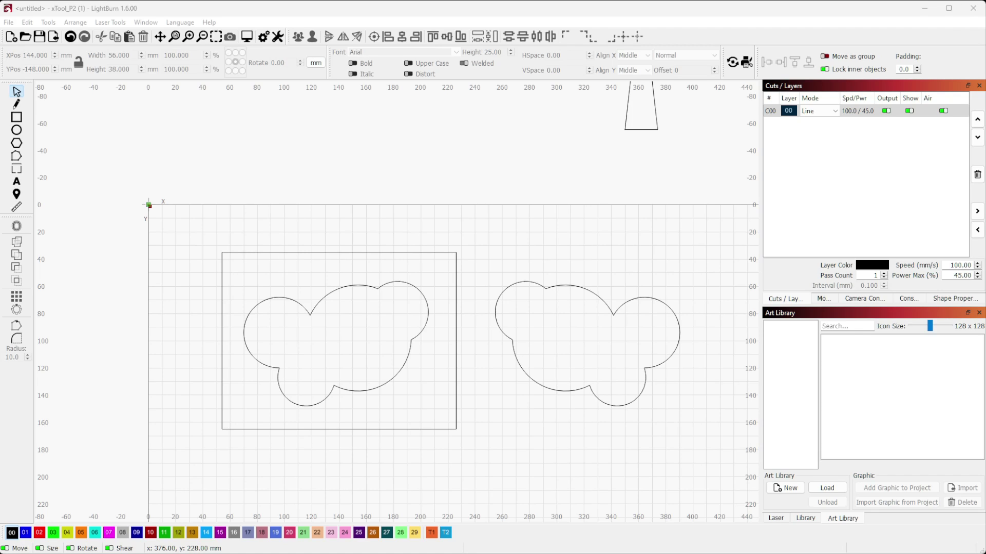
Step: Zoom offset-in-out.png to 235% to examine the Out and In offset rings
scroll(462, 277, up, 3)
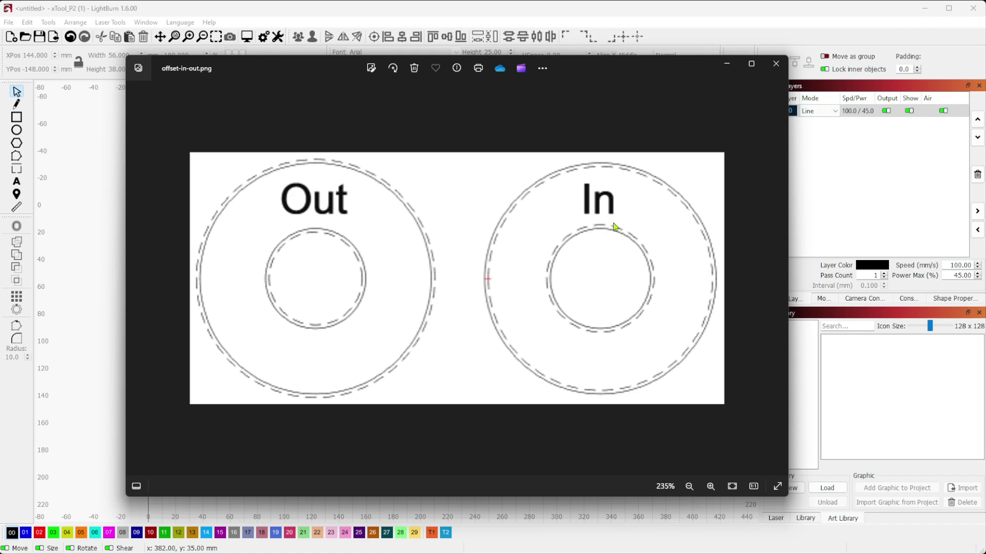
Step: Change layer C00's kerf offset to -0.180 and compare it with the Out/In diagram
double_click(787, 115)
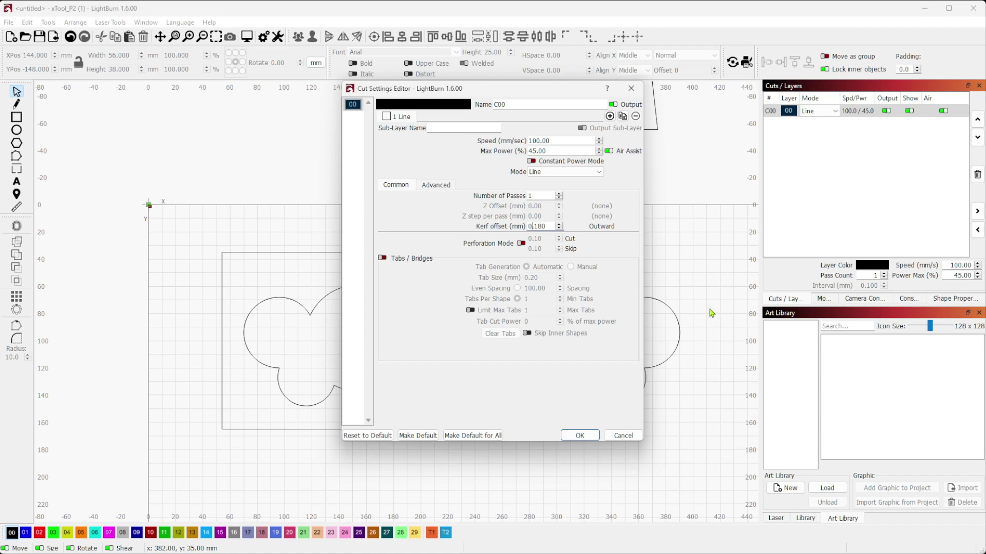
key(Home)
text(-)
key(alt+Tab)
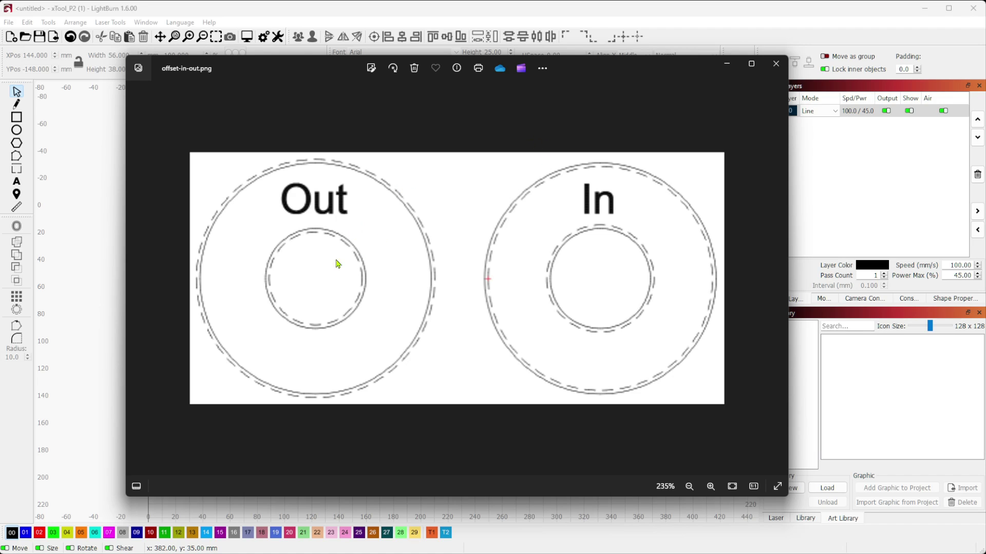
click(776, 65)
Step: Set the kerf offset to 0, then cancel the Cut Settings Editor to discard the edits
click(542, 226)
key(Home)
key(Delete)
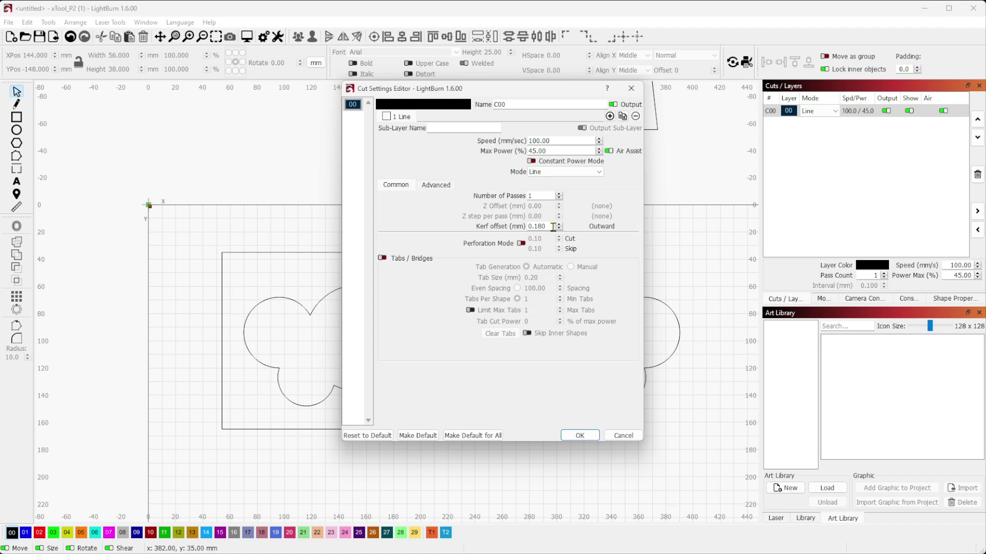
drag(552, 226, 526, 237)
text(0)
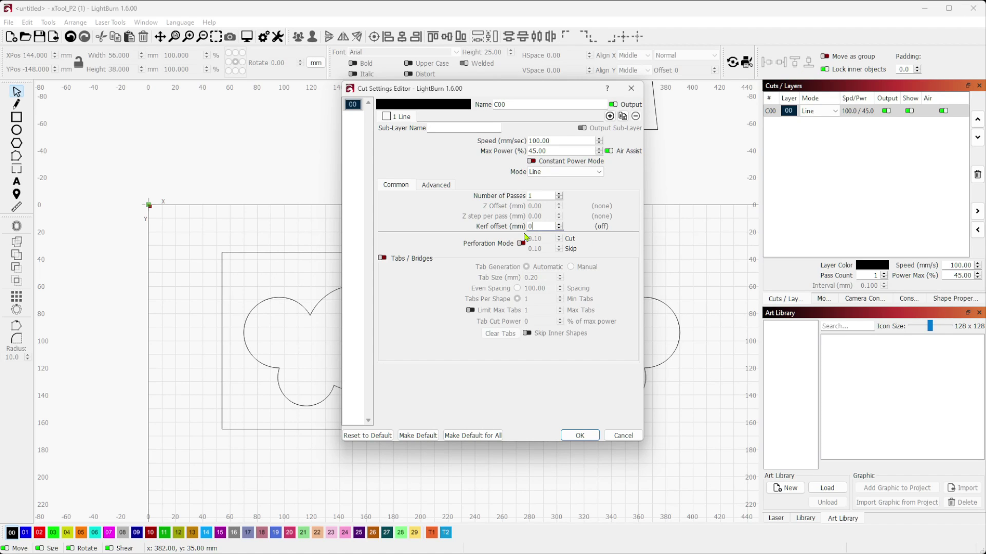
click(623, 436)
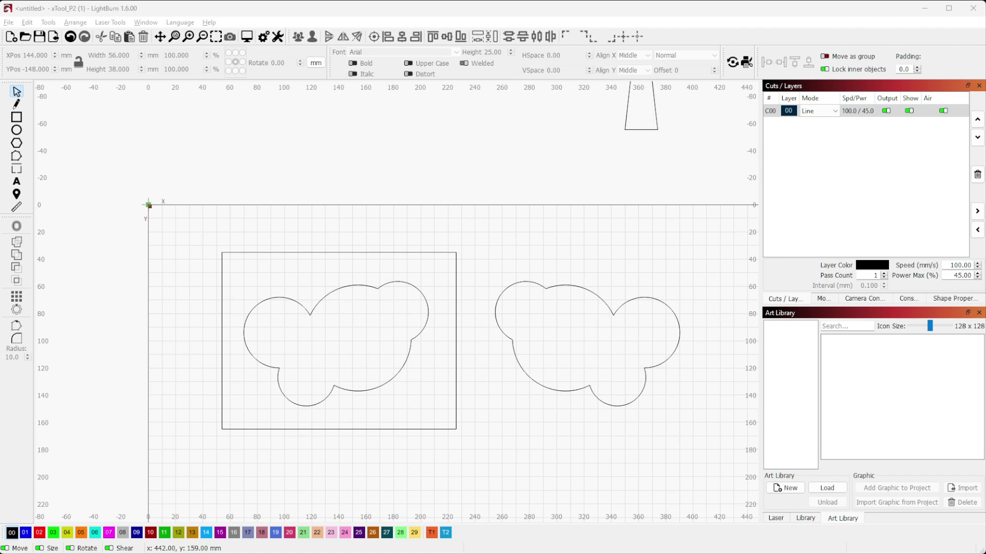
key(alt+Tab)
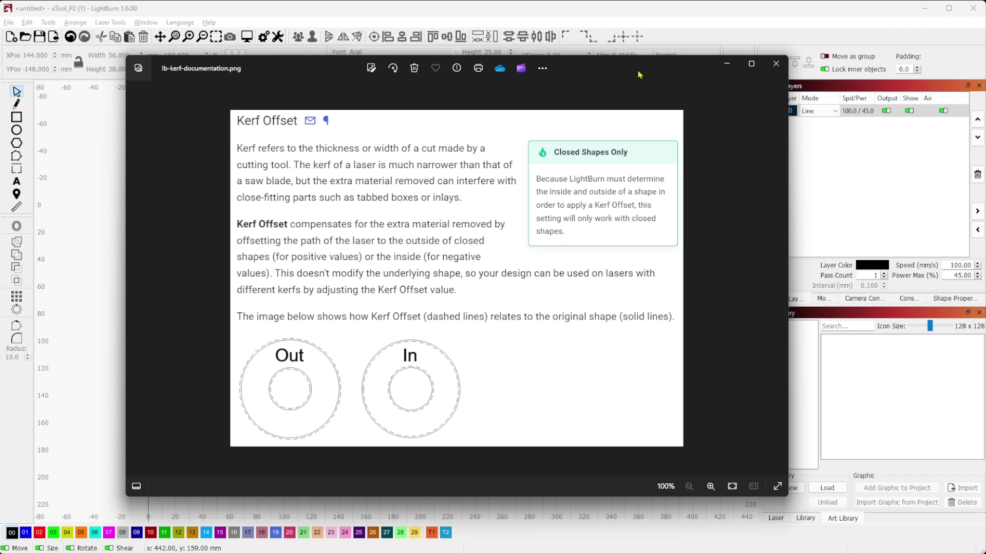
click(776, 64)
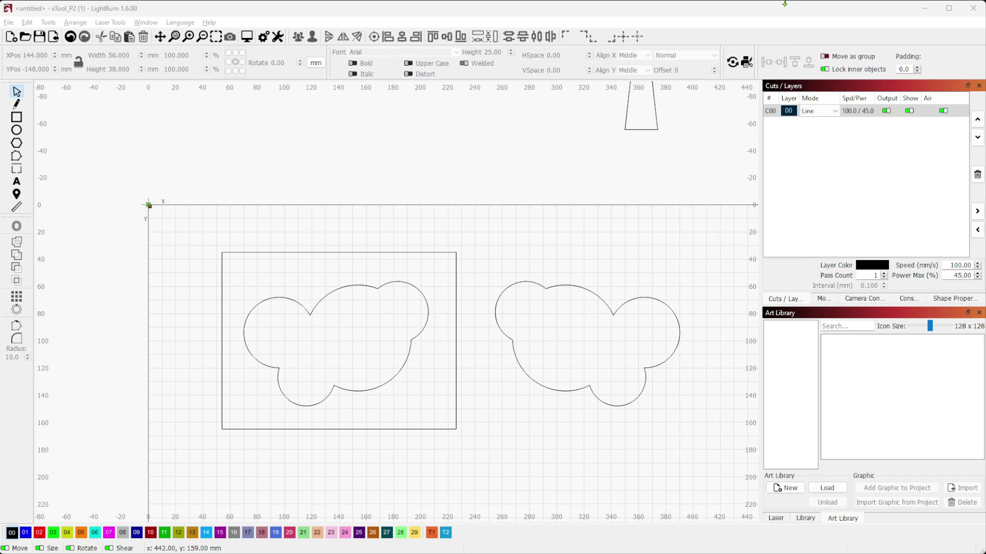
Step: Enable Beginner Mode and reopen layer C00 showing only 100 mm/sec, 45% power, 1 pass
double_click(790, 114)
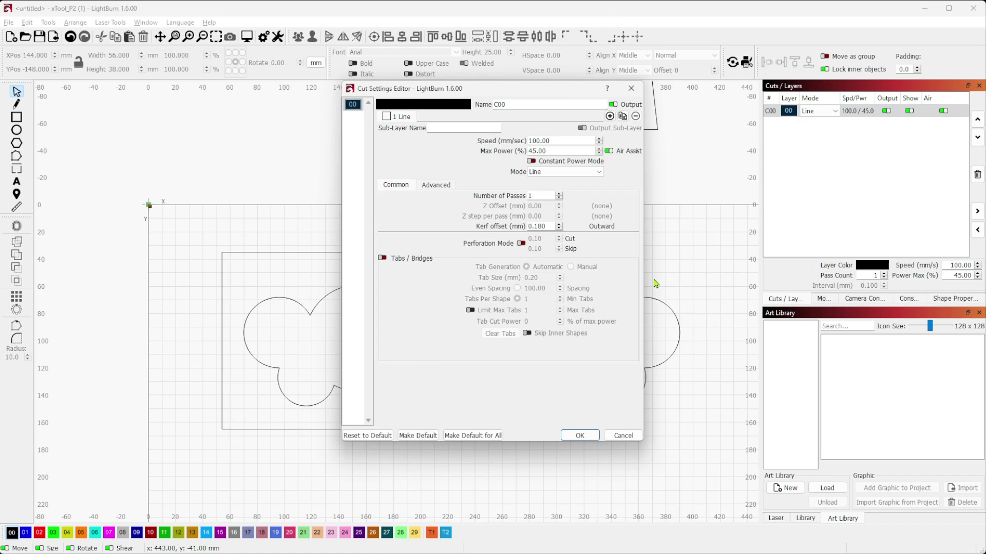
click(631, 90)
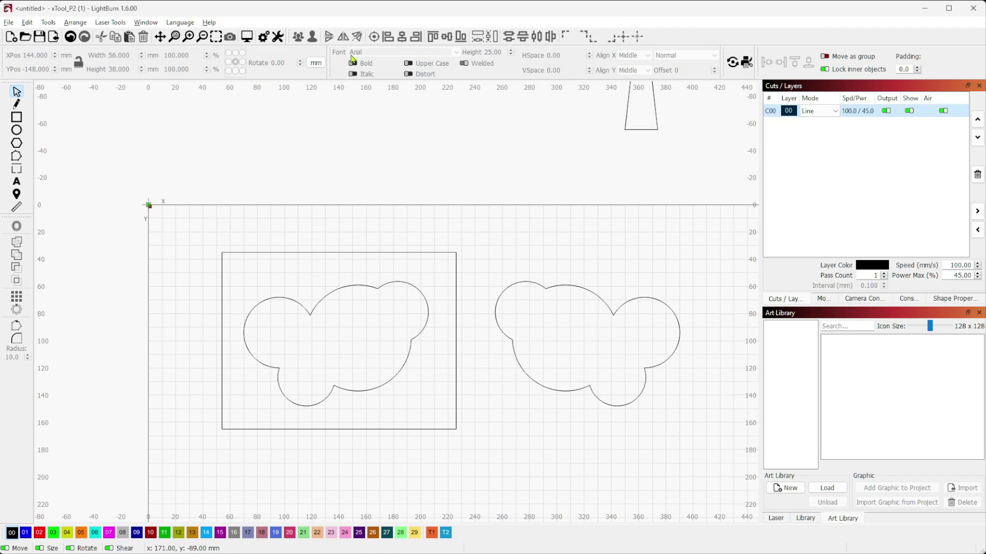
click(263, 36)
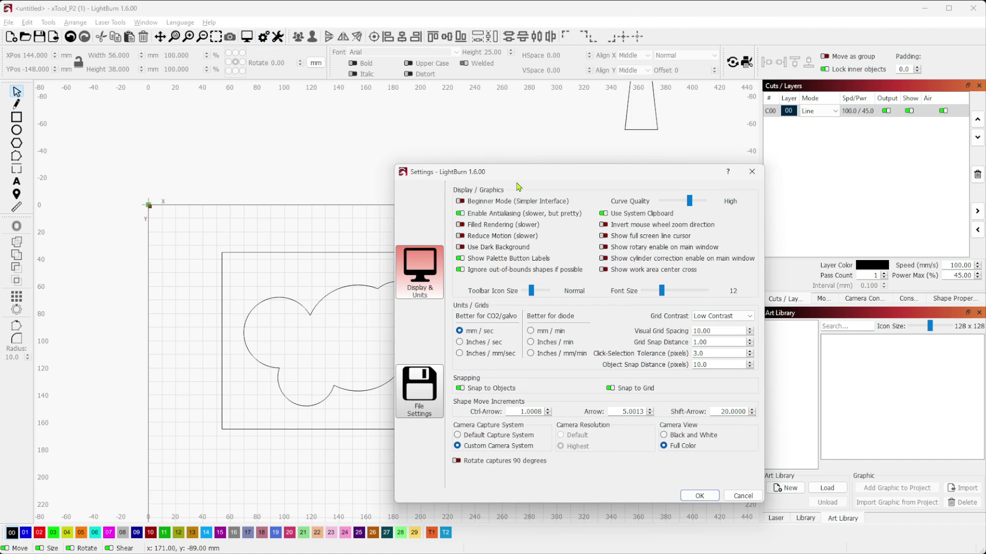
click(460, 203)
click(700, 496)
double_click(786, 111)
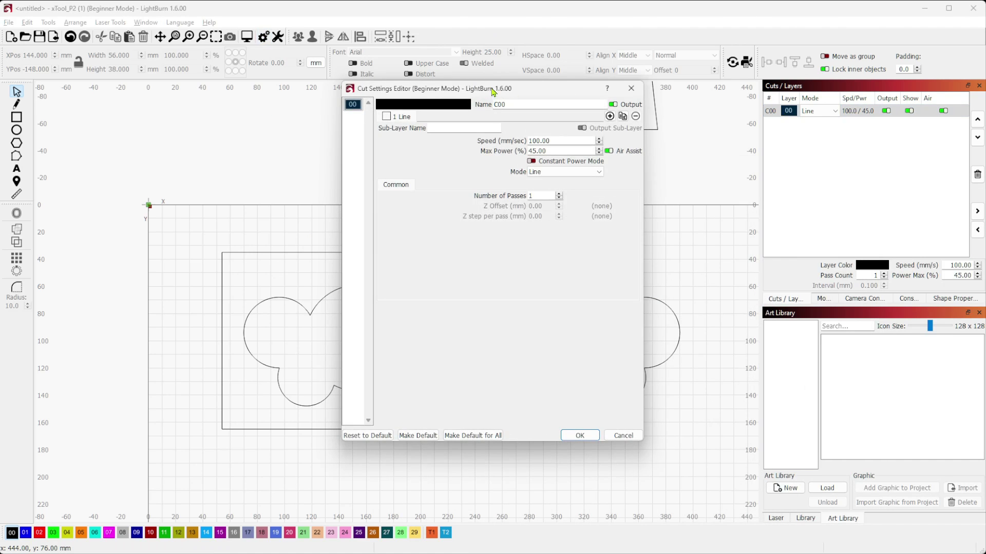
drag(491, 88, 484, 130)
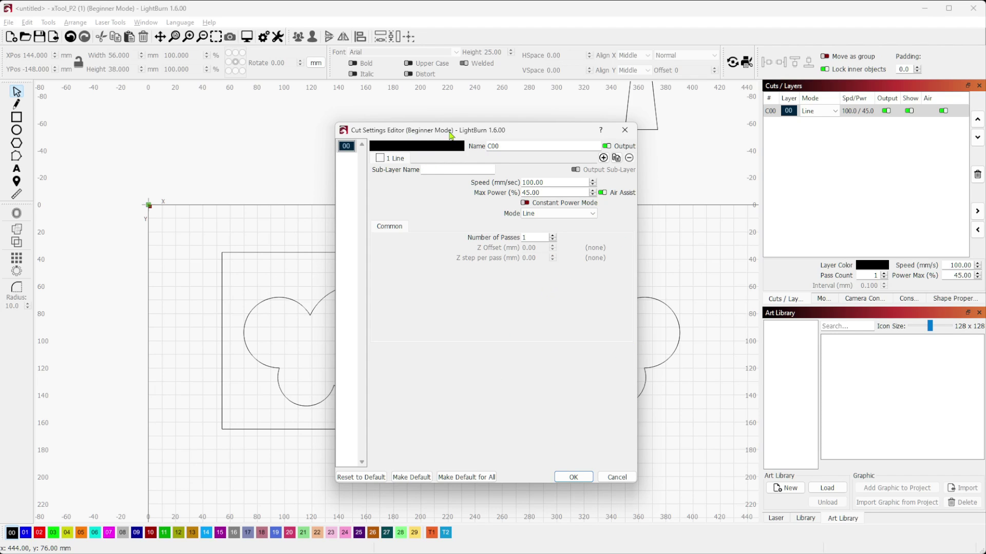
Step: Disable Beginner Mode and reopen layer C00's cut settings showing the 0.180 mm kerf offset
click(617, 478)
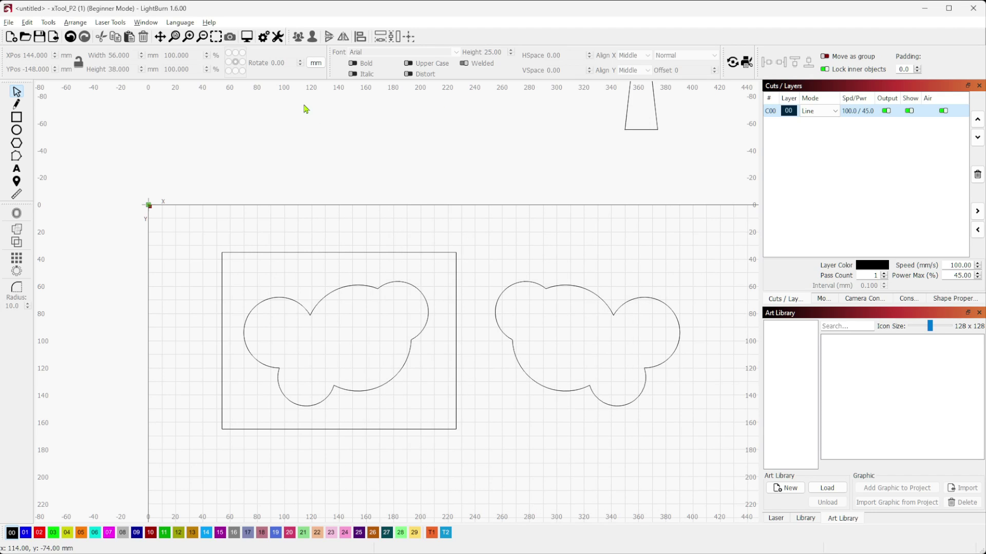
click(264, 37)
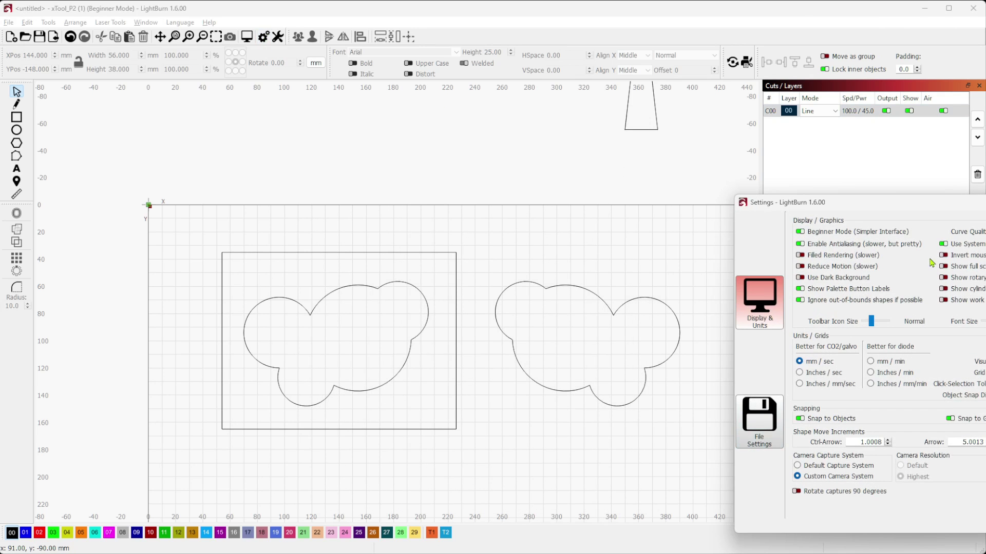
click(484, 253)
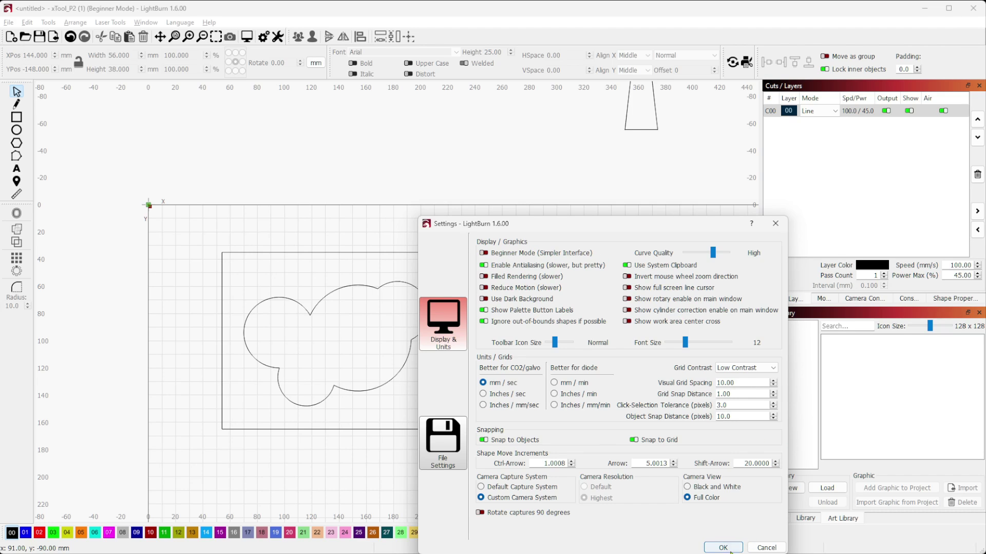
click(723, 548)
double_click(788, 114)
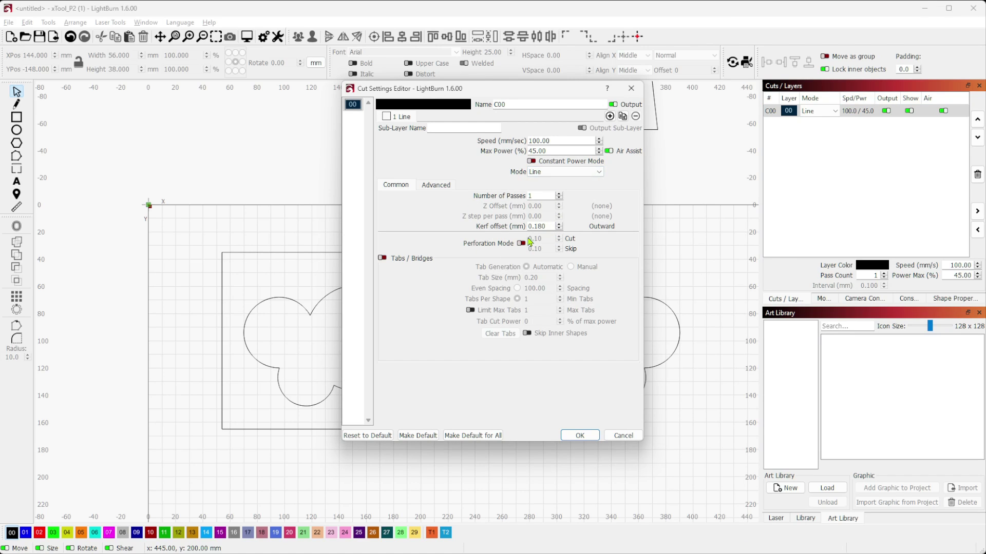
Step: Review C00's Advanced and Common cut options, then cancel, leaving the 0.180 kerf offset unchanged
click(432, 186)
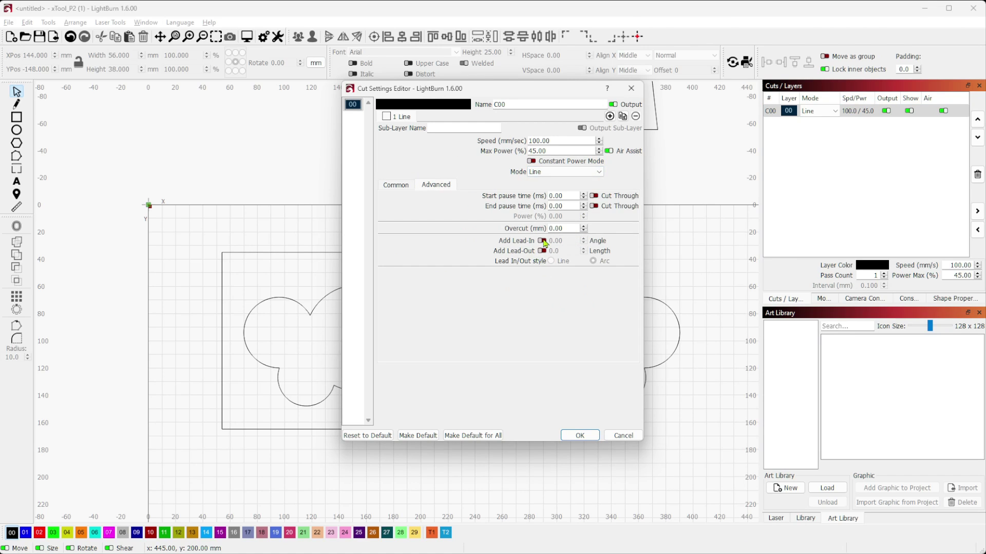
click(403, 185)
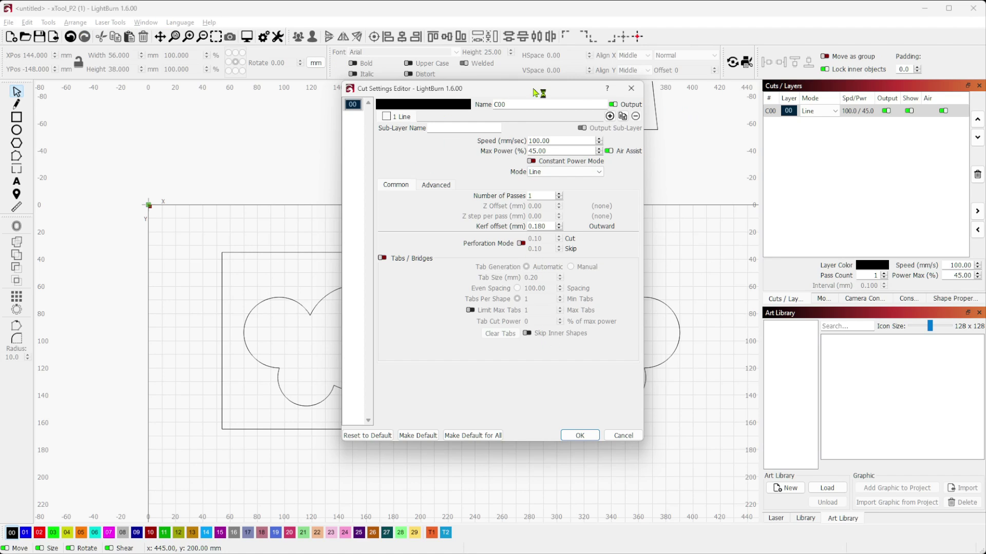
drag(495, 92, 515, 148)
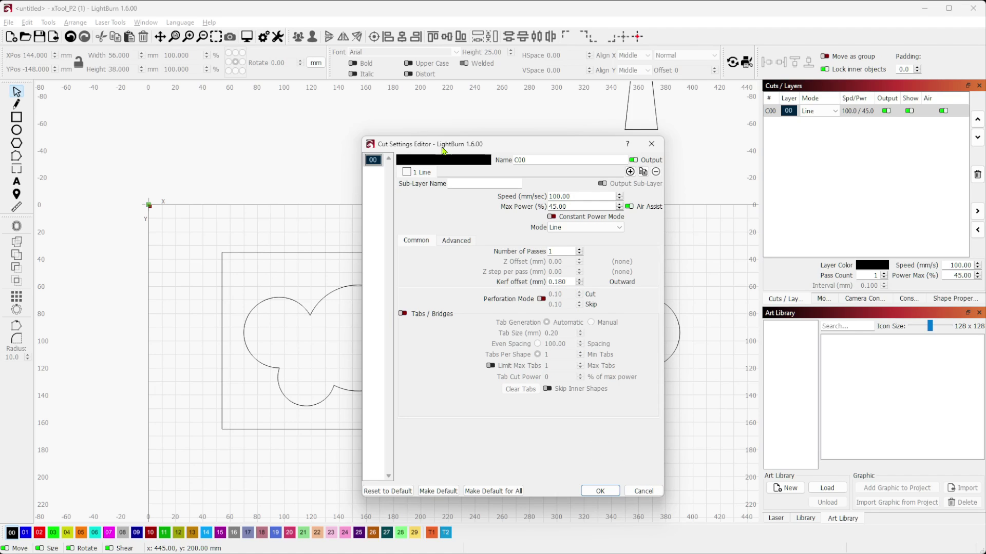
click(643, 491)
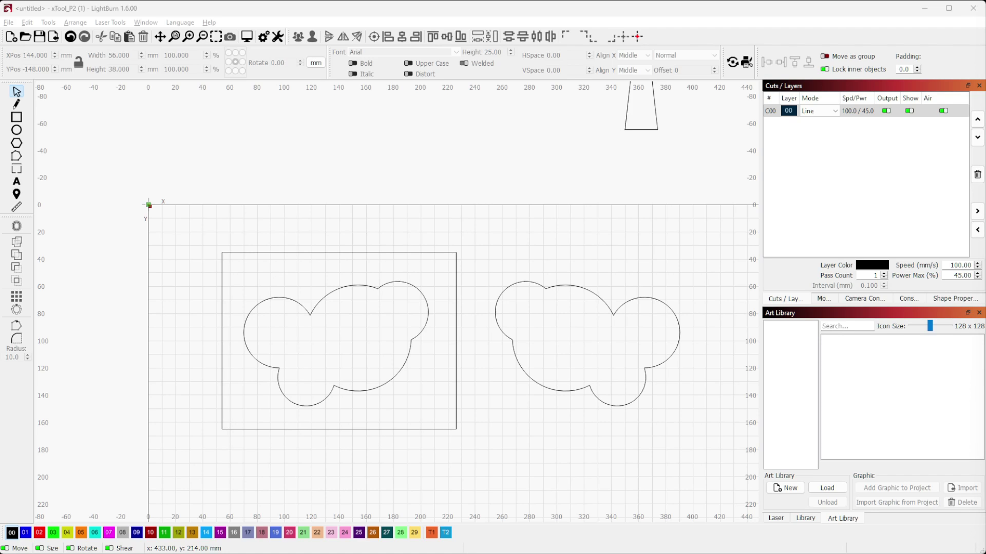
scroll(575, 226, up, 5)
scroll(591, 243, up, 1)
scroll(591, 243, down, 2)
drag(642, 172, 655, 282)
scroll(303, 318, up, 5)
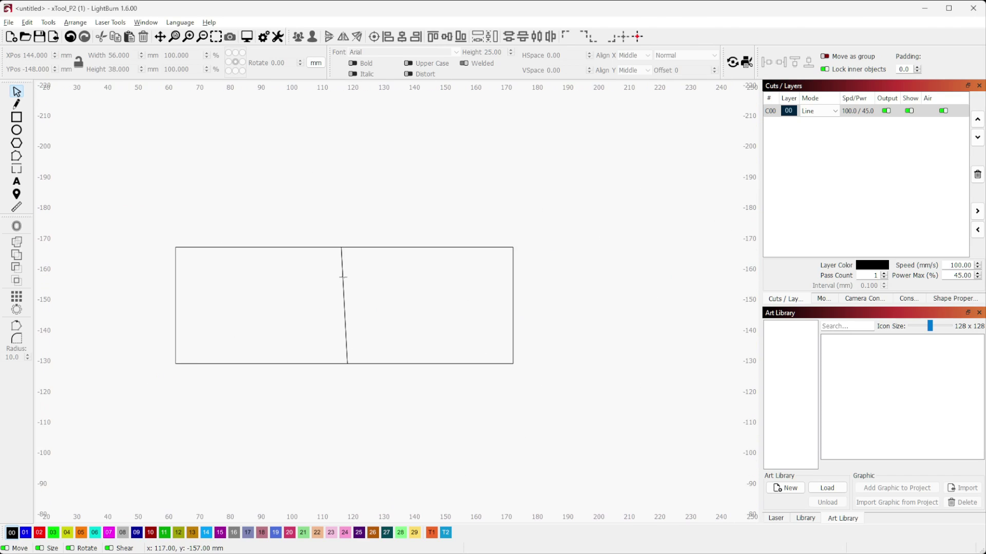
scroll(311, 280, down, 6)
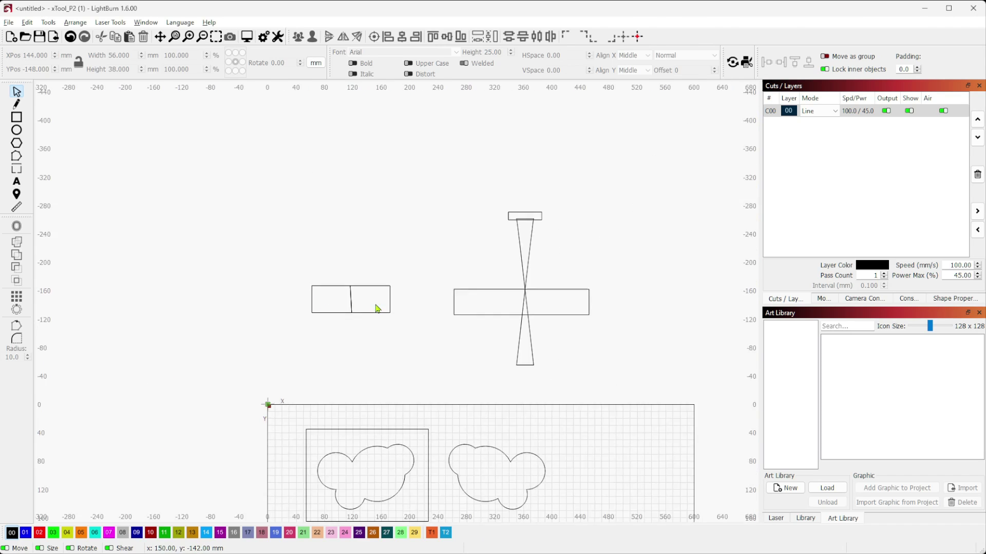
drag(479, 387, 416, 290)
scroll(405, 348, up, 2)
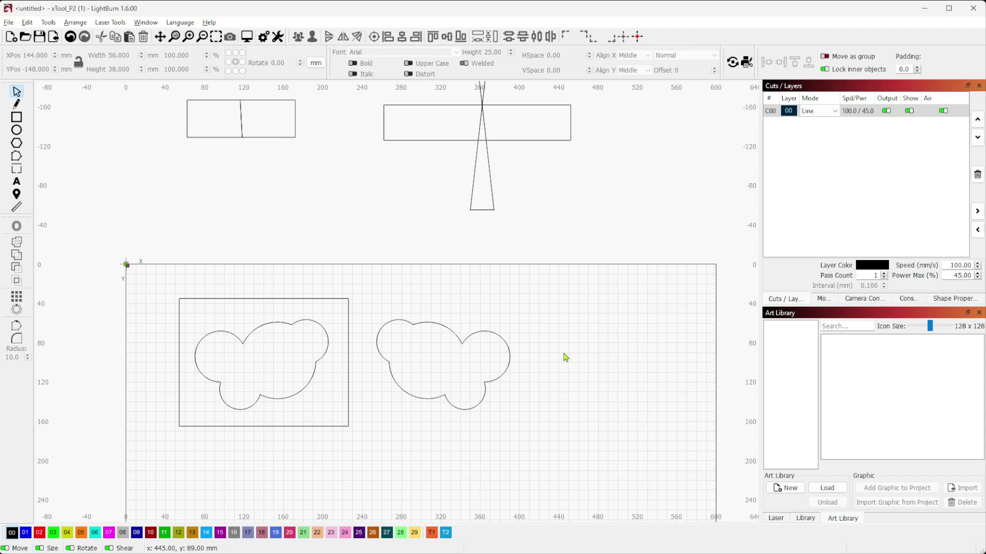
drag(566, 357, 557, 279)
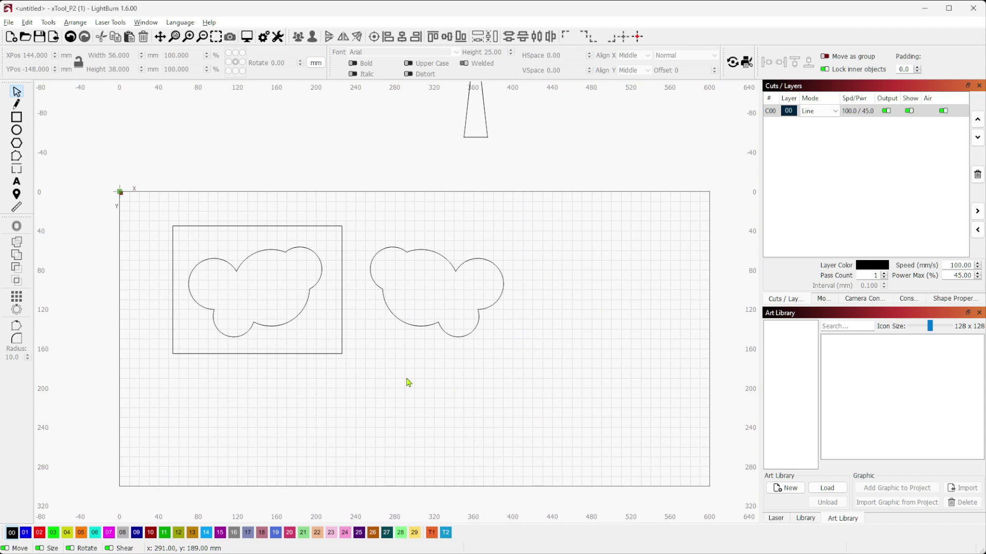
drag(326, 379, 359, 368)
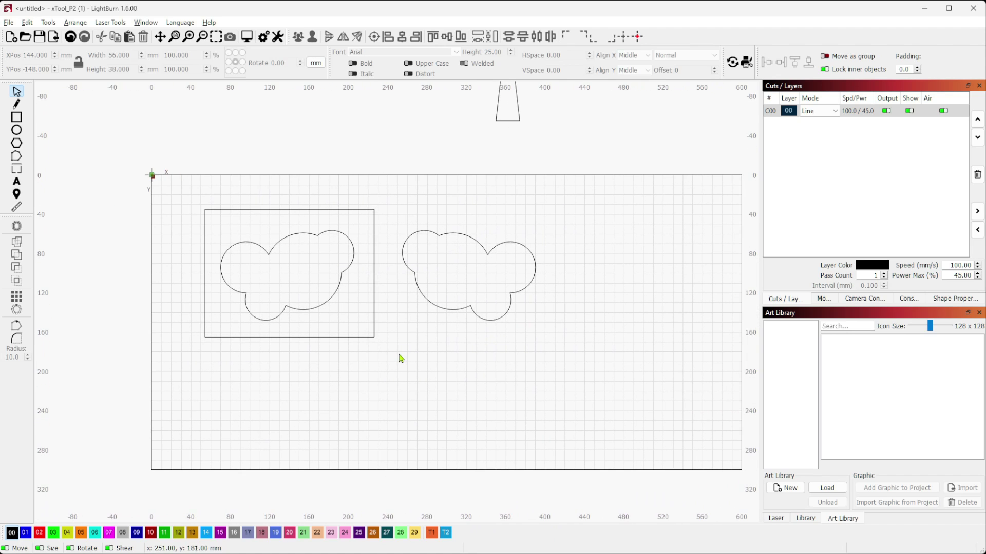
drag(548, 183, 558, 440)
scroll(558, 440, up, 1)
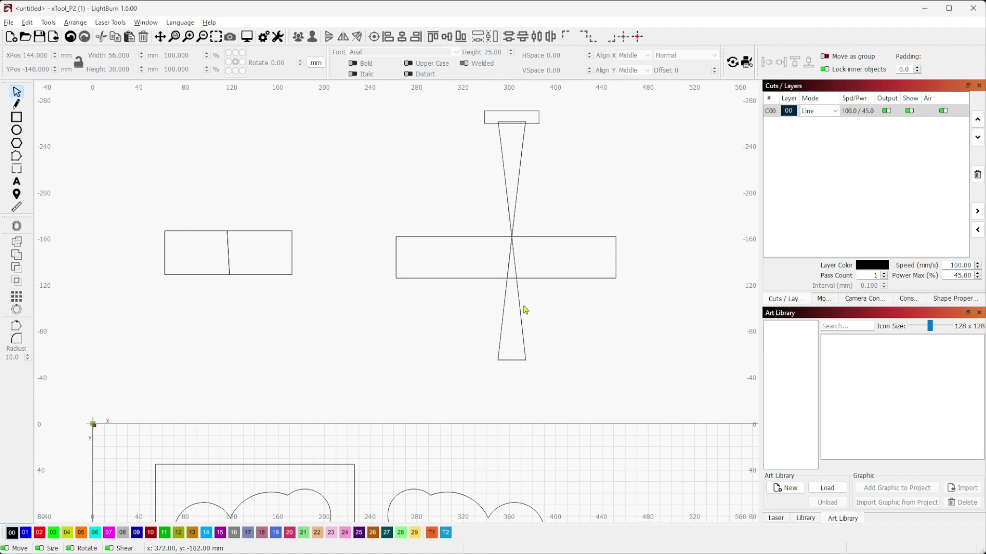
drag(600, 449, 644, 209)
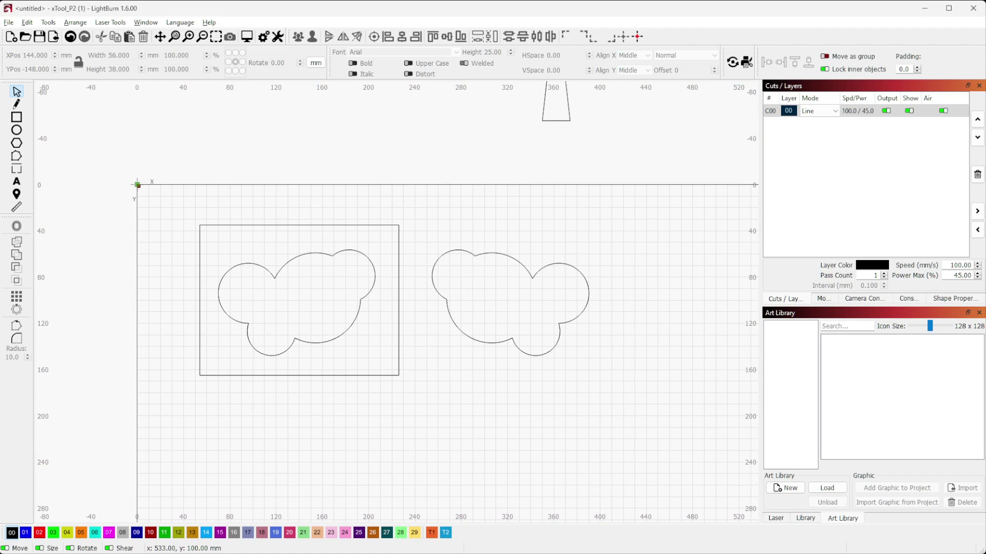